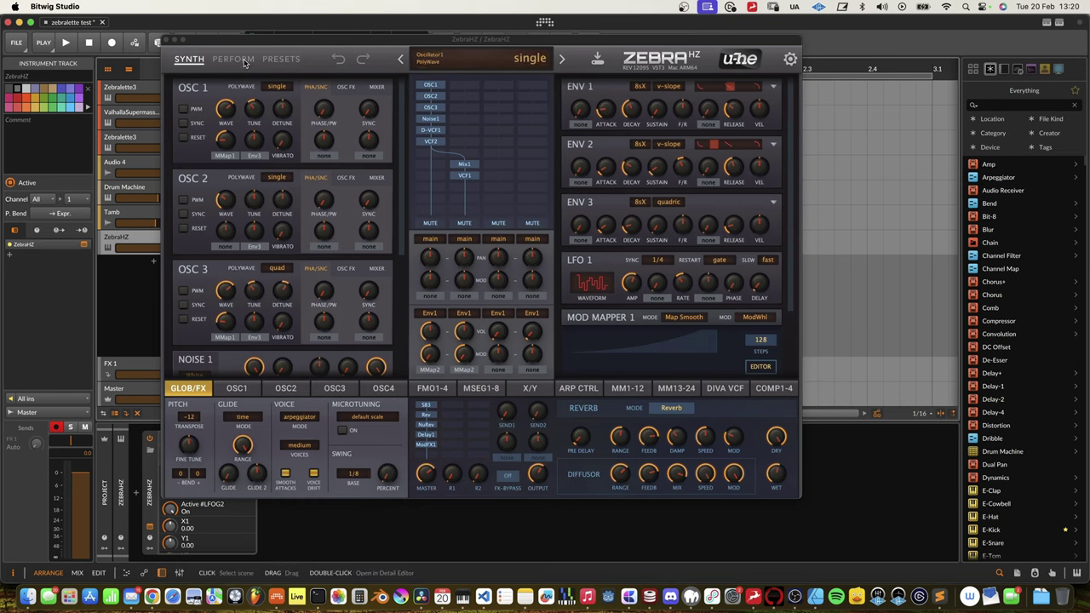
# In ZebraHZ, show the Perform page's XY pads, then the Synth page's OSC2, OSC3, OSC4 and MSEG editors
pyautogui.click(235, 59)
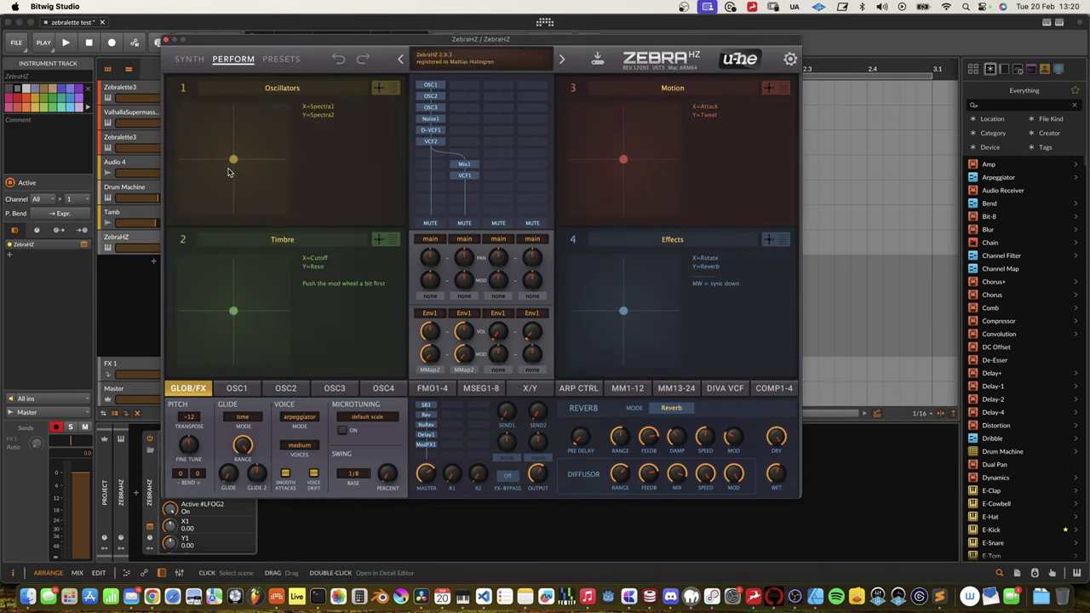
pyautogui.click(198, 62)
pyautogui.click(289, 388)
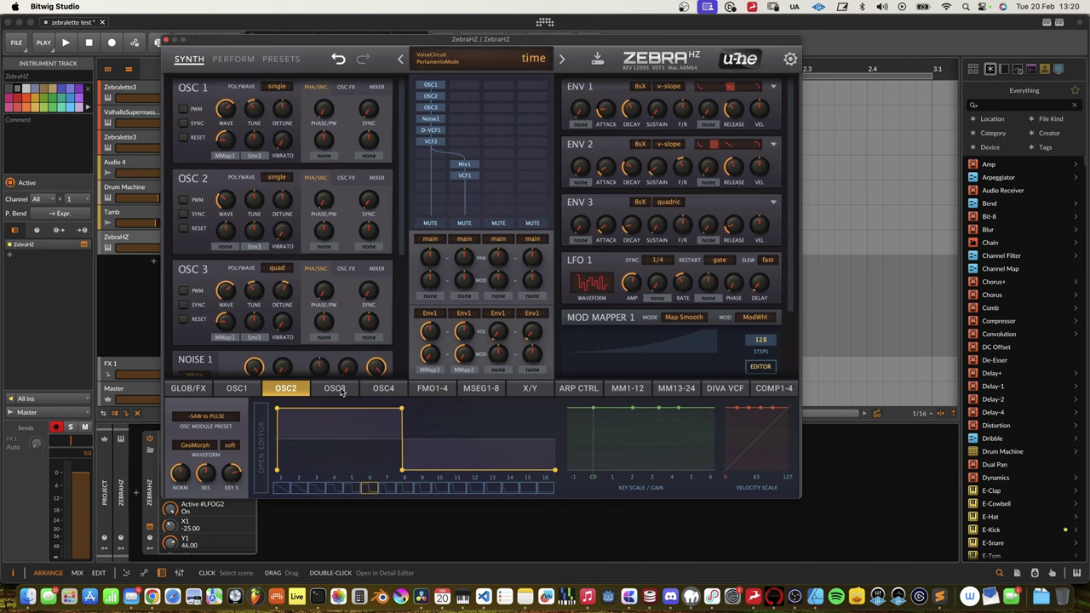
pyautogui.click(335, 388)
pyautogui.click(383, 388)
pyautogui.click(481, 388)
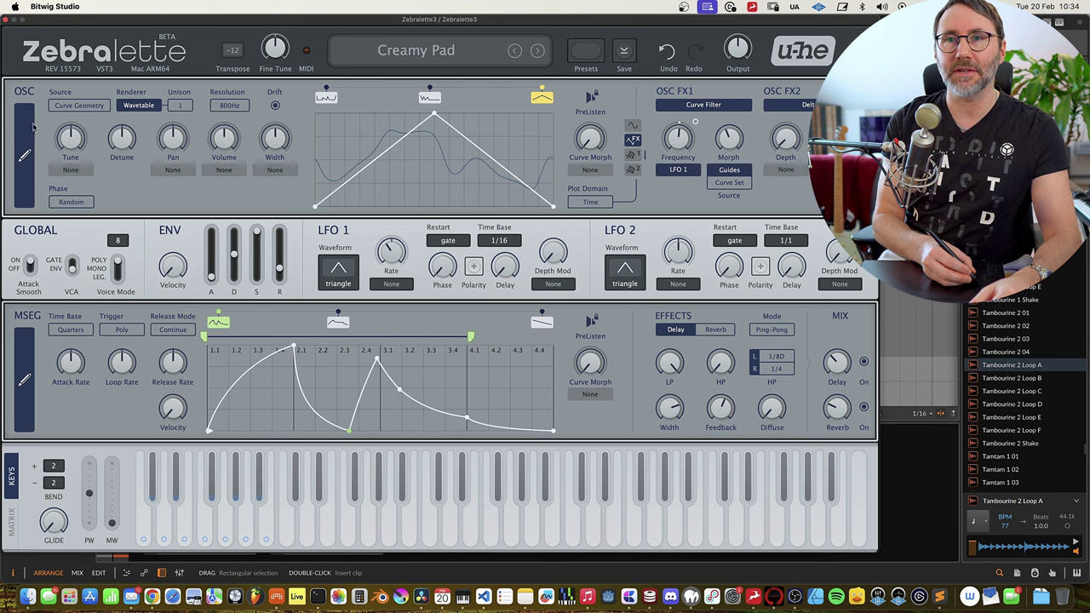
# Browse the first, middle and last wavetable frames, raise Curve Morph, and display the modulation matrix
pyautogui.click(24, 162)
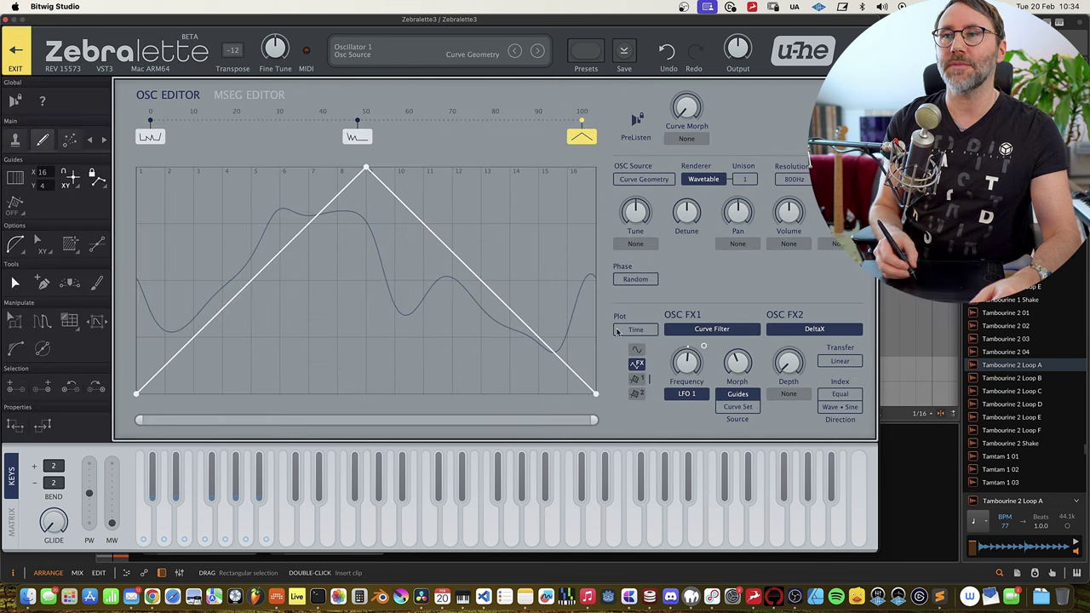
pyautogui.click(149, 139)
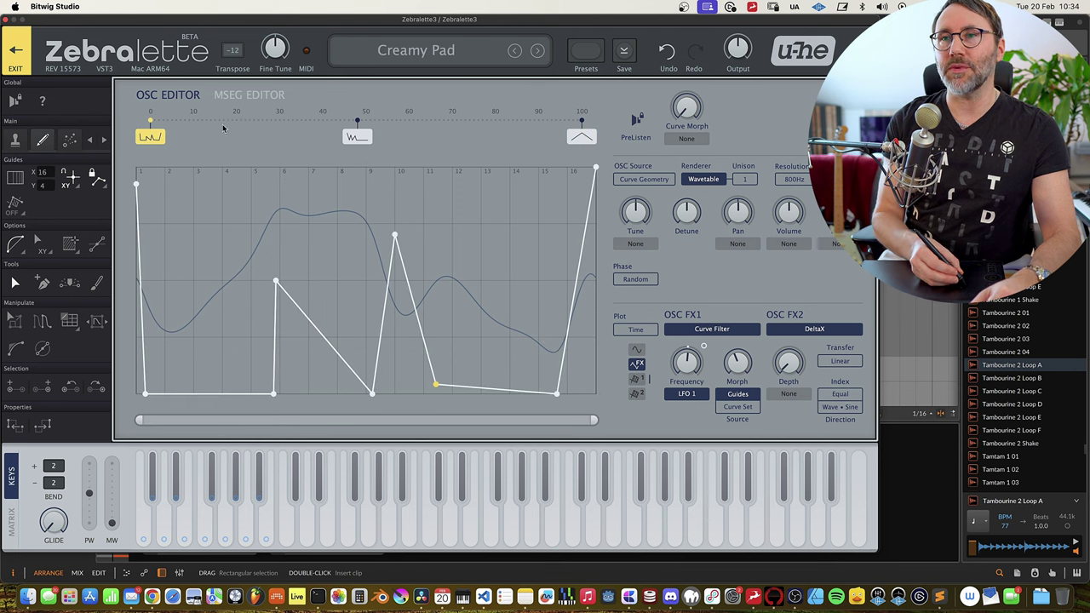
pyautogui.click(354, 141)
pyautogui.click(580, 138)
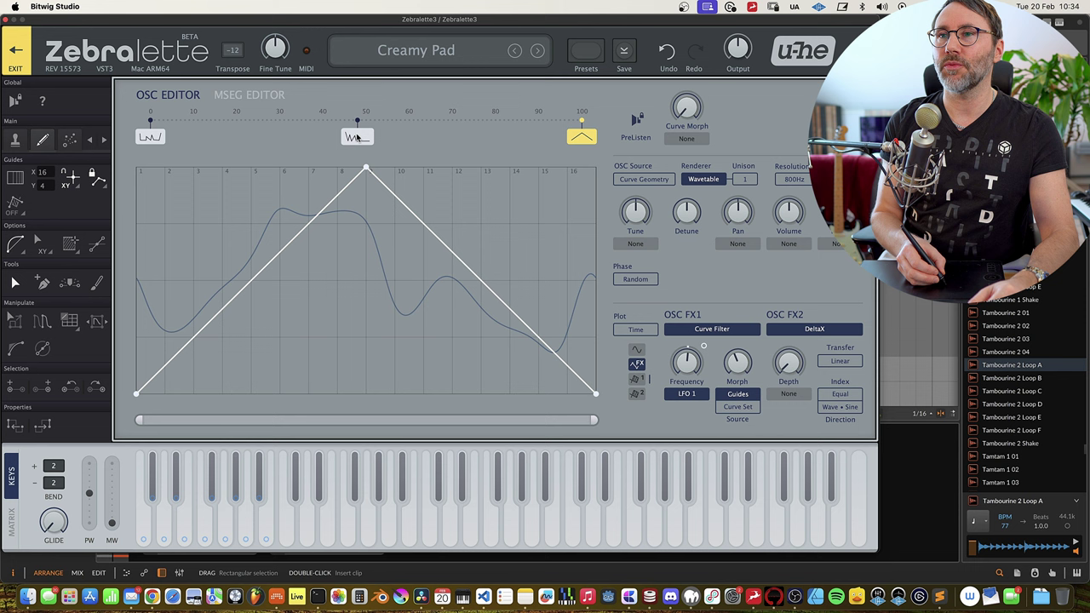
pyautogui.click(357, 138)
pyautogui.click(152, 138)
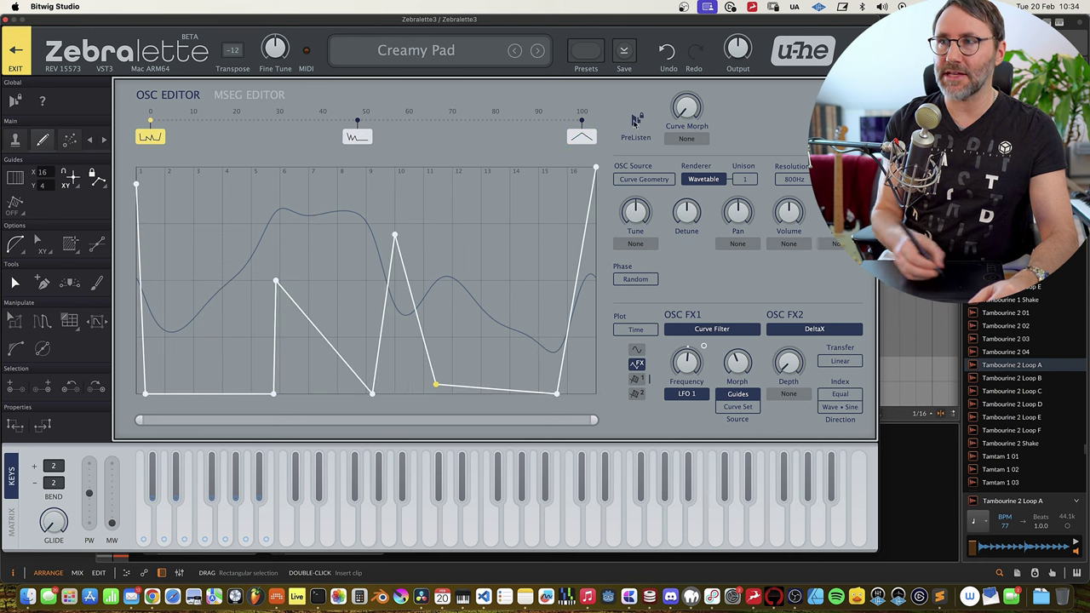
pyautogui.moveTo(690, 108); pyautogui.dragTo(687, 131)
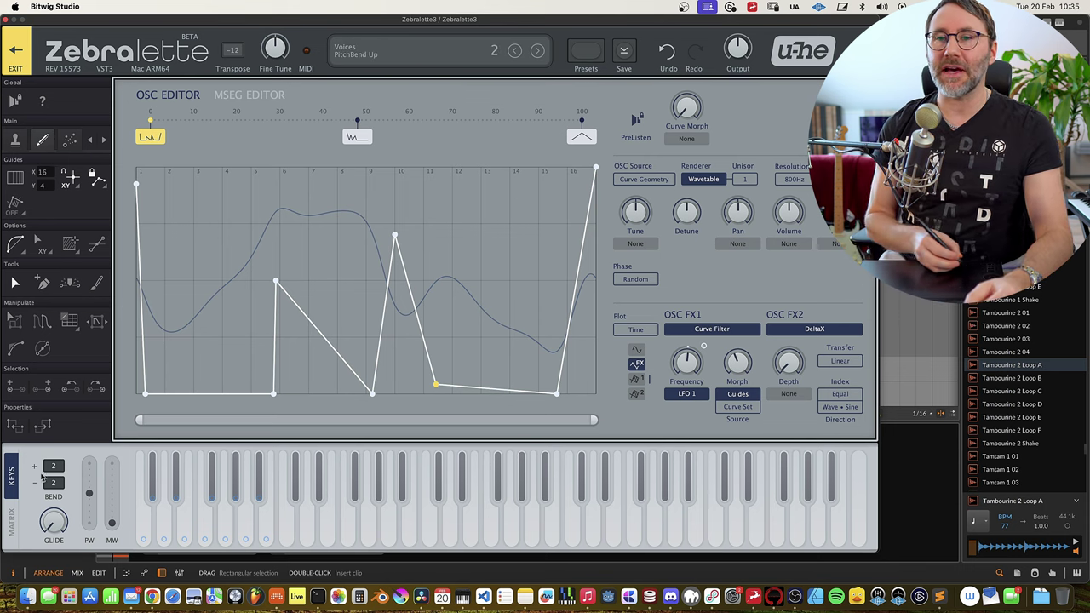
pyautogui.click(12, 521)
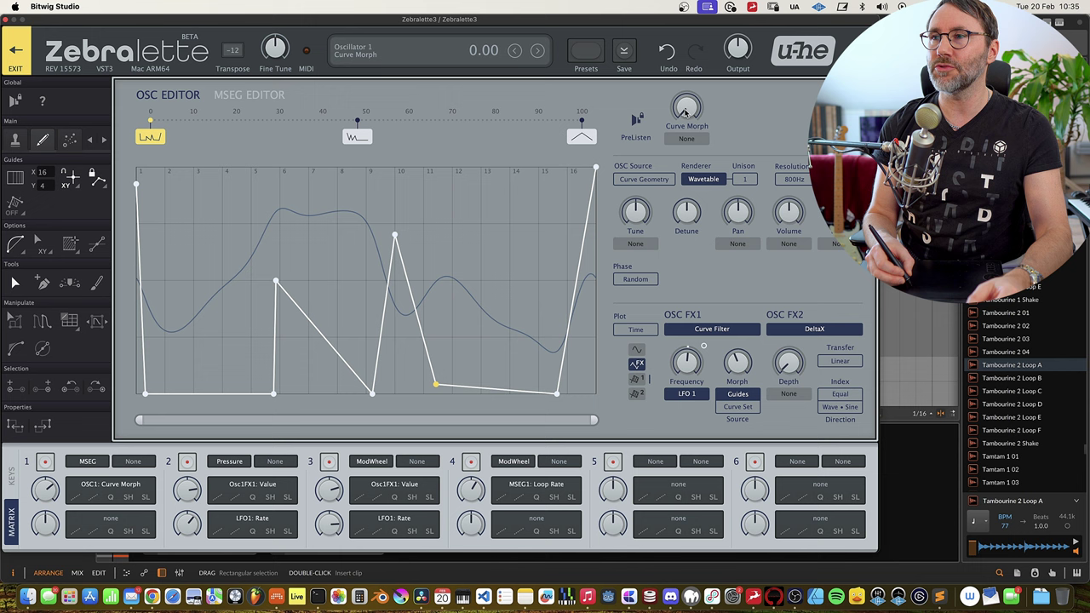
# Sweep the first frame's Curve Morph amount up and down, leaving it near 16
pyautogui.moveTo(685, 112)
pyautogui.mouseDown()
pyautogui.moveTo(687, 75)
pyautogui.moveTo(688, 95)
pyautogui.mouseUp()
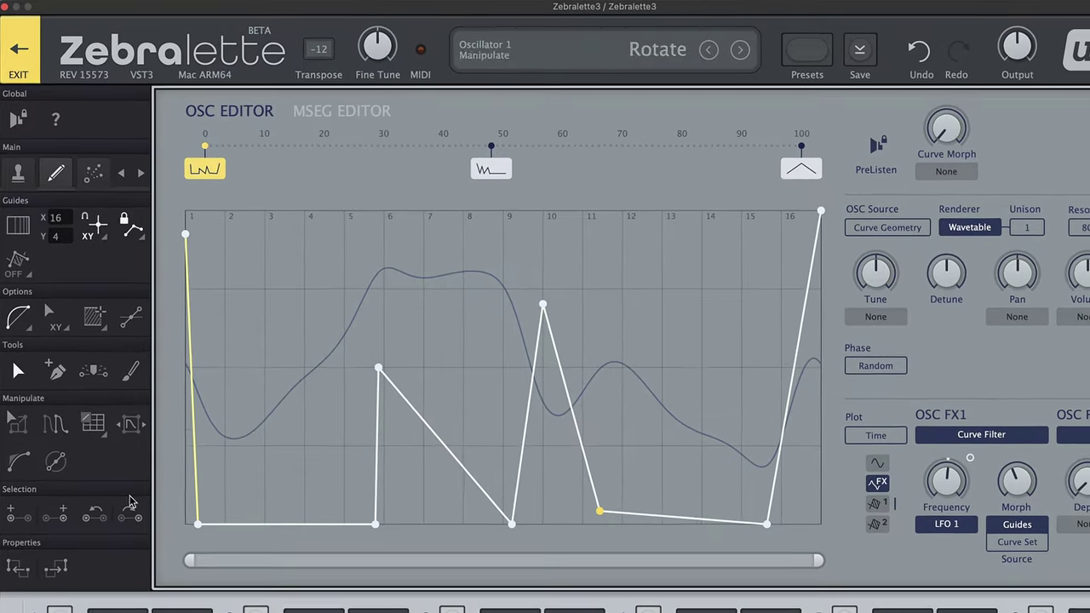
# Stamp a rounded hump at cell 12 and a peaked shape at cell 14, pulling the cell-14 shape deeper
pyautogui.click(197, 523)
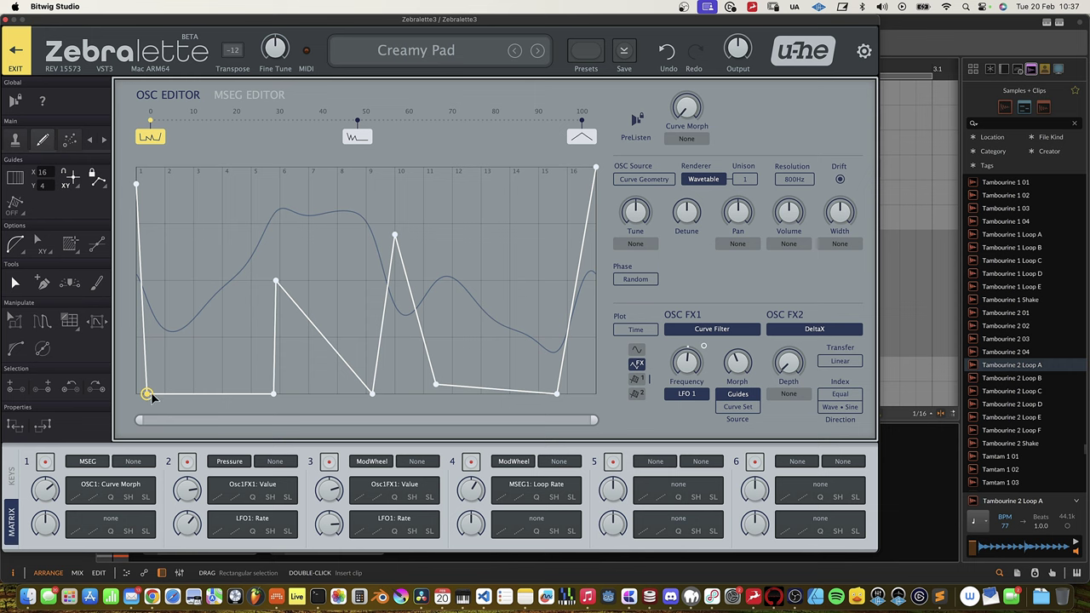
pyautogui.press('s')
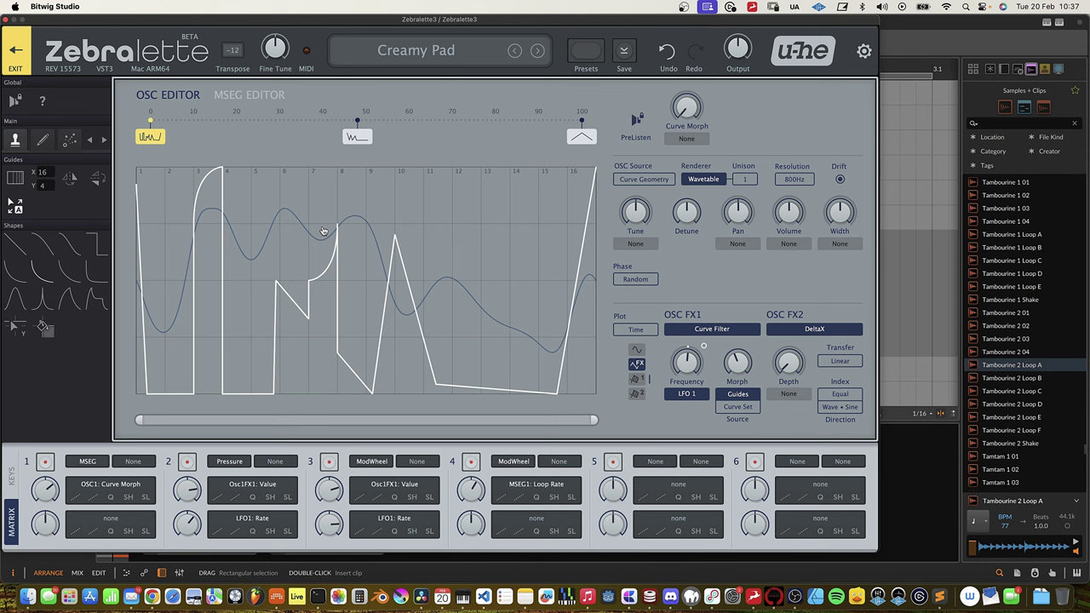
pyautogui.click(469, 204)
pyautogui.click(523, 203)
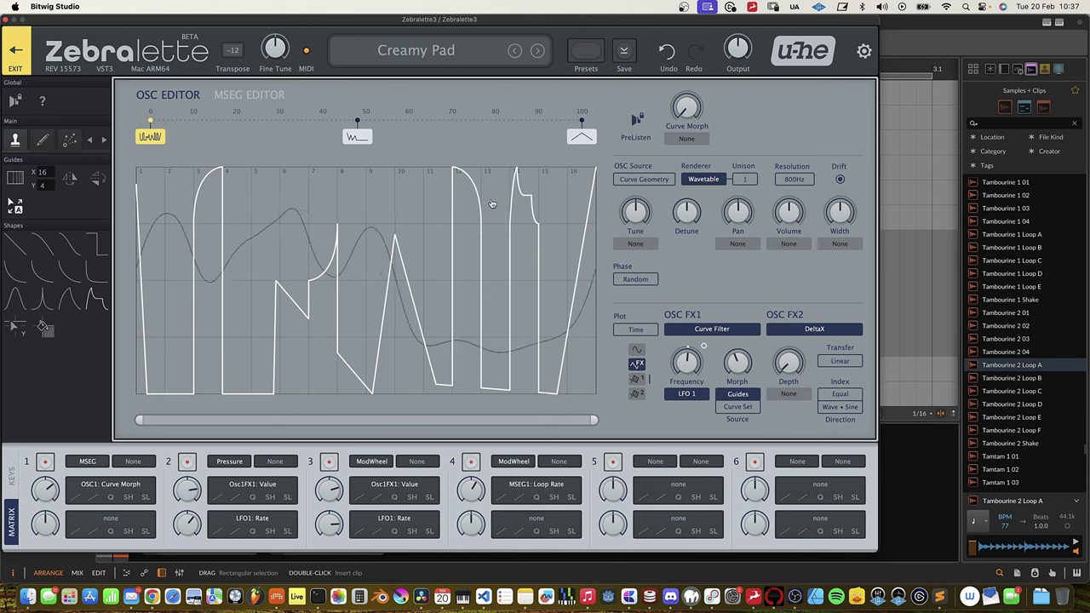
pyautogui.moveTo(516, 213); pyautogui.dragTo(514, 346)
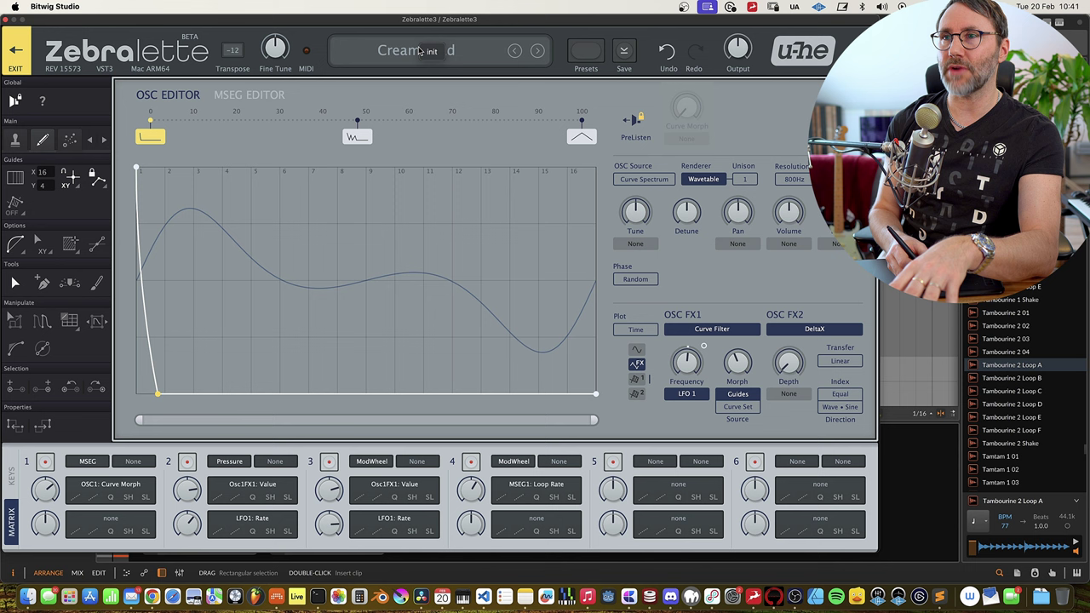
# Load the init patch and leave the oscillator editor for the main synth panels
pyautogui.click(428, 51)
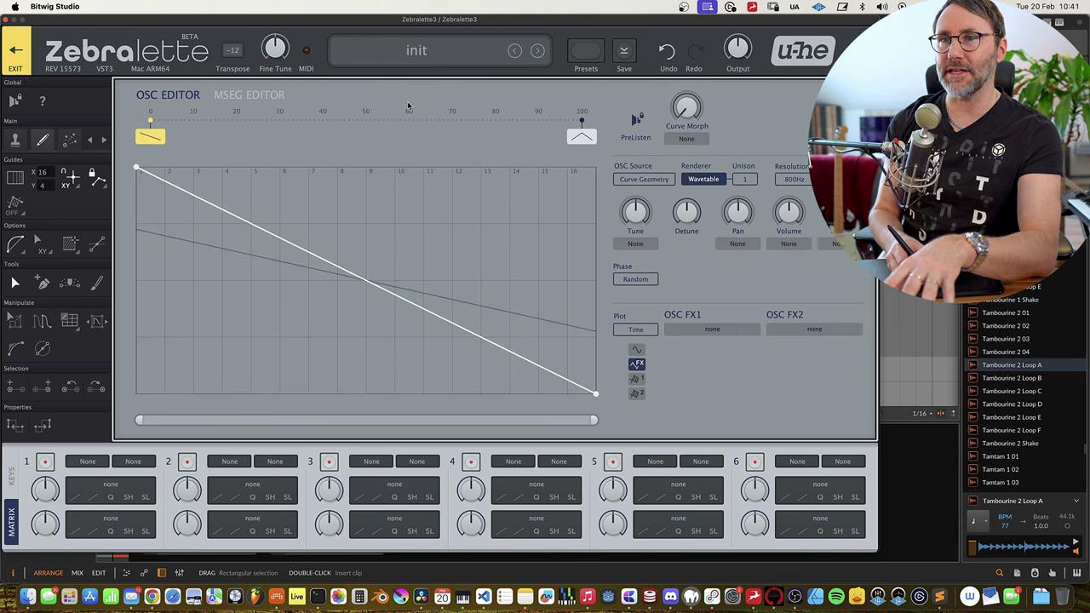
pyautogui.click(17, 58)
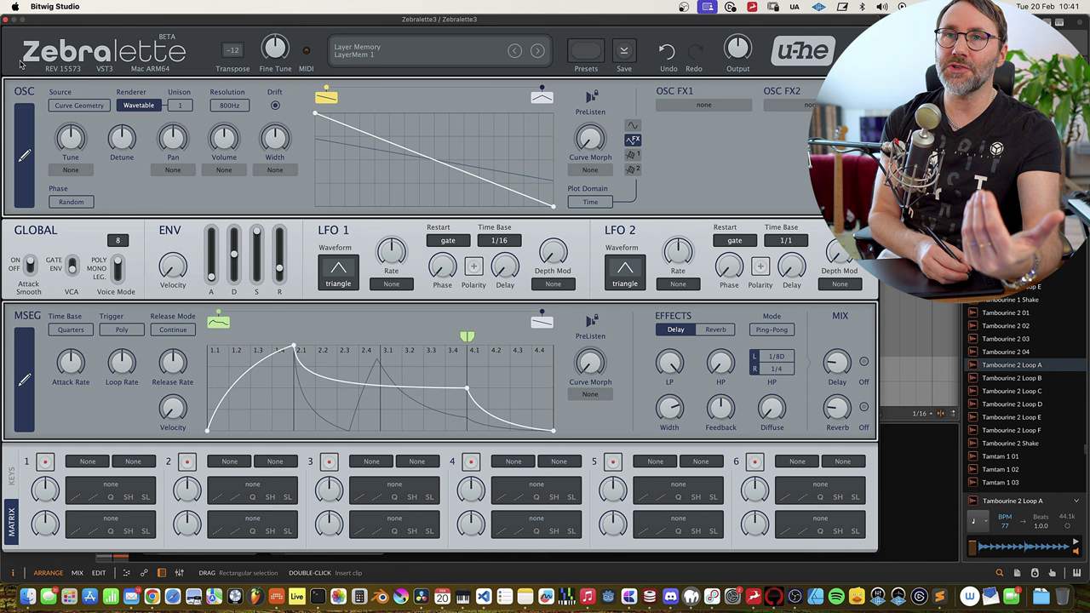
# Give the oscillator 6 unison voices with Detune 7 and Width at its maximum of 100
pyautogui.click(180, 106)
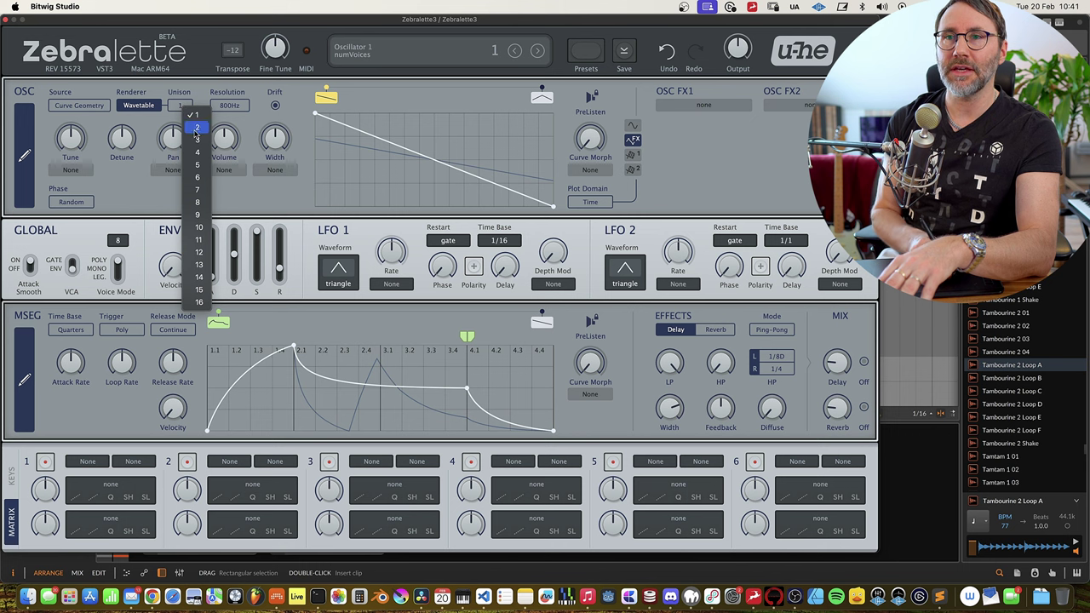
pyautogui.click(198, 178)
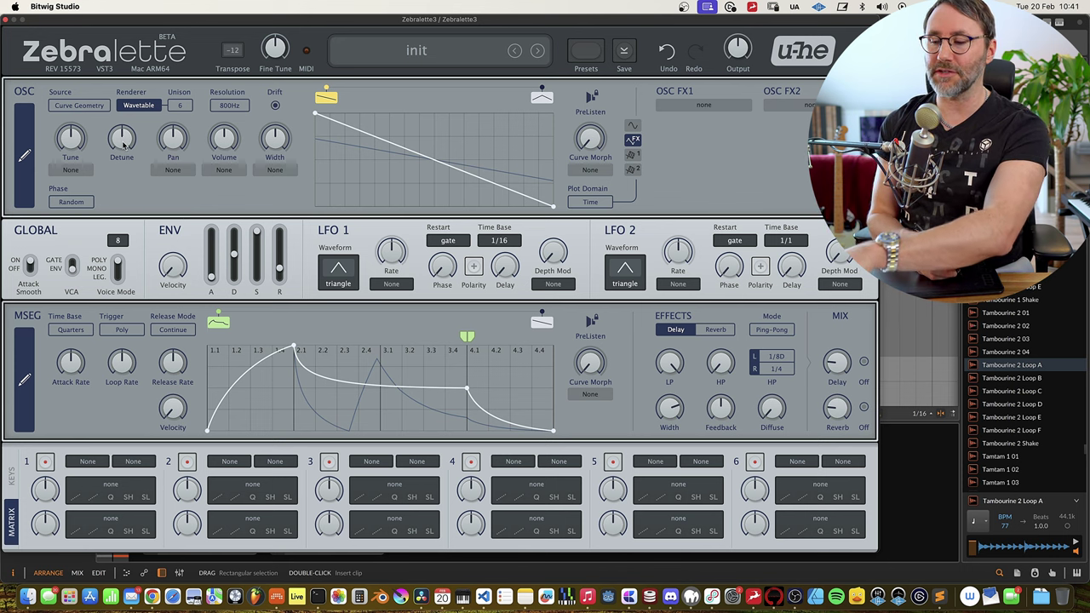
pyautogui.scroll(1, 123, 141)
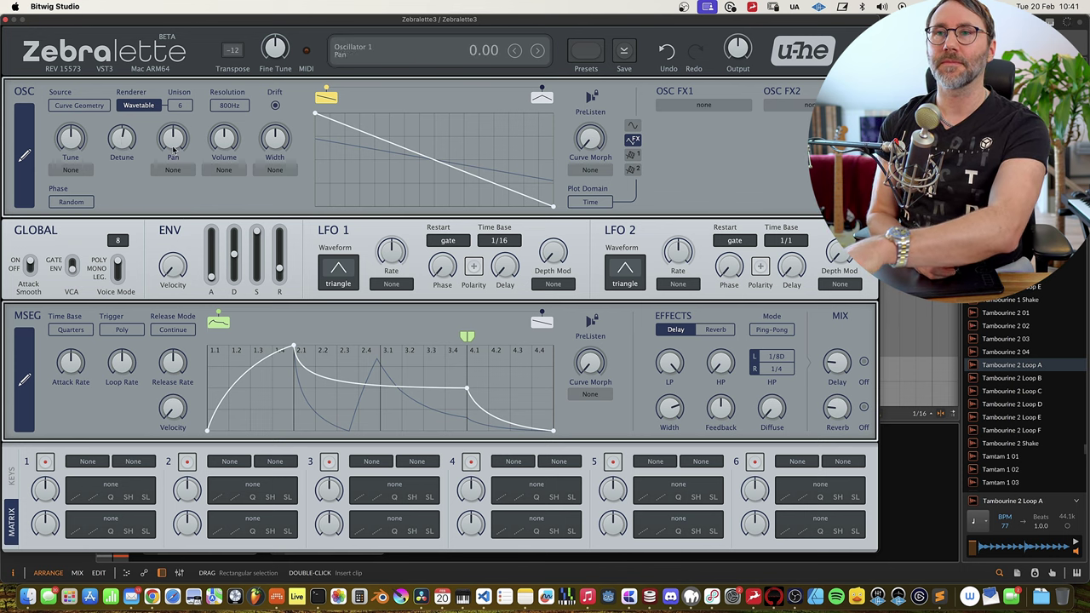
pyautogui.moveTo(266, 157); pyautogui.dragTo(308, 68)
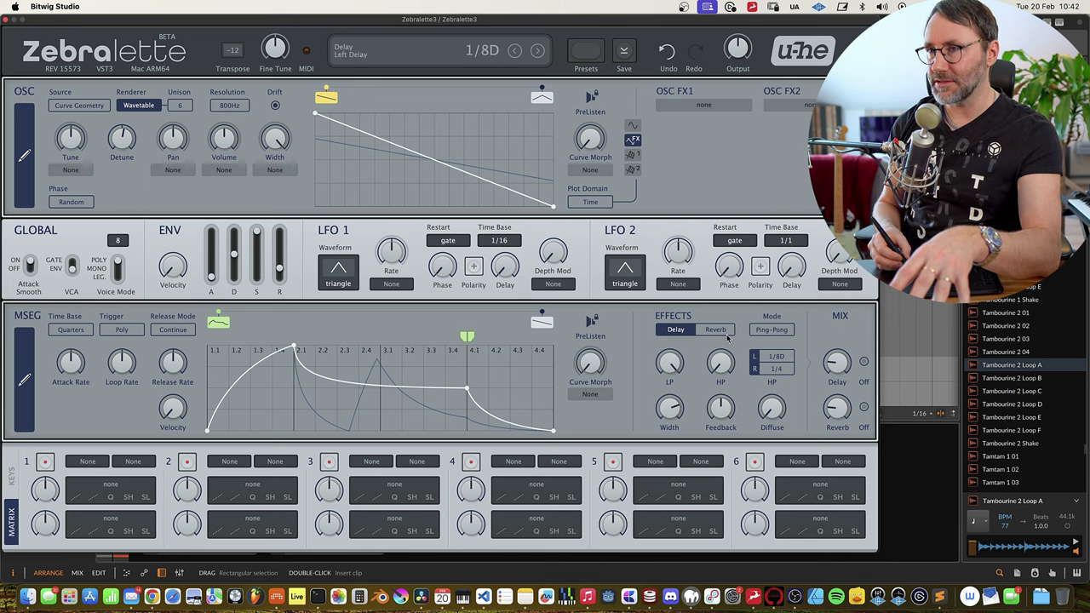
pyautogui.click(11, 477)
pyautogui.click(12, 521)
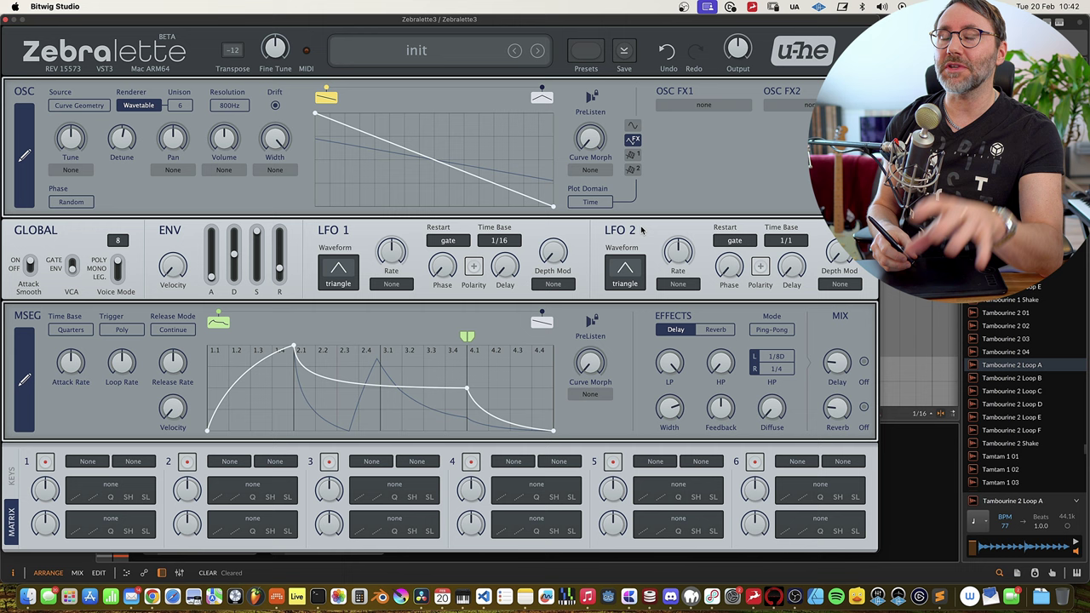
# Choose Curve Filter for the first oscillator effect slot and Scrambler for the second
pyautogui.click(705, 104)
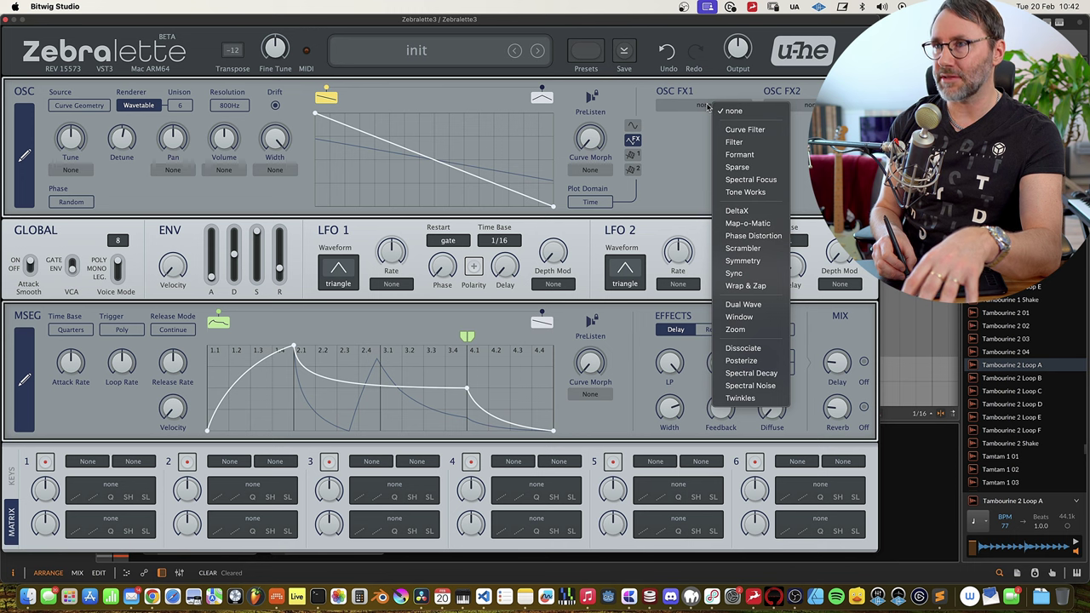
pyautogui.click(745, 131)
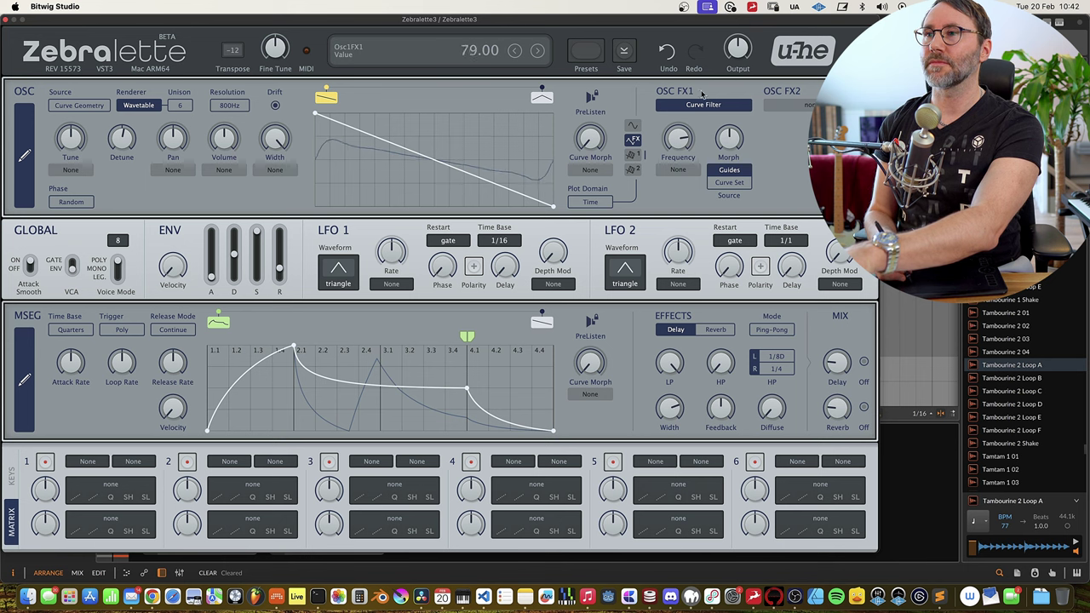
pyautogui.click(809, 105)
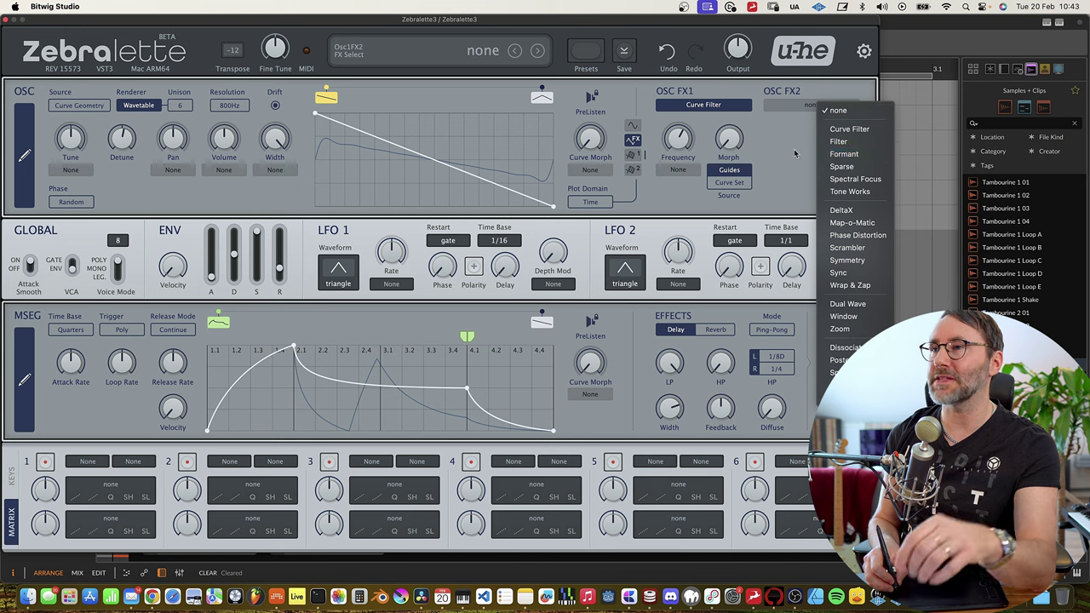
pyautogui.click(706, 105)
pyautogui.click(711, 105)
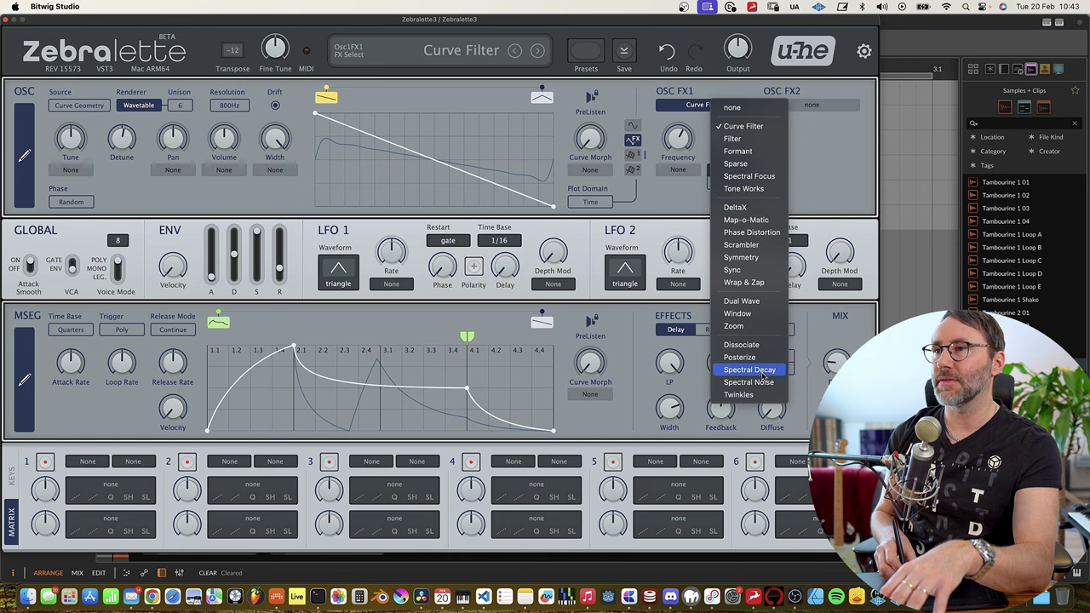
pyautogui.click(817, 134)
pyautogui.click(819, 106)
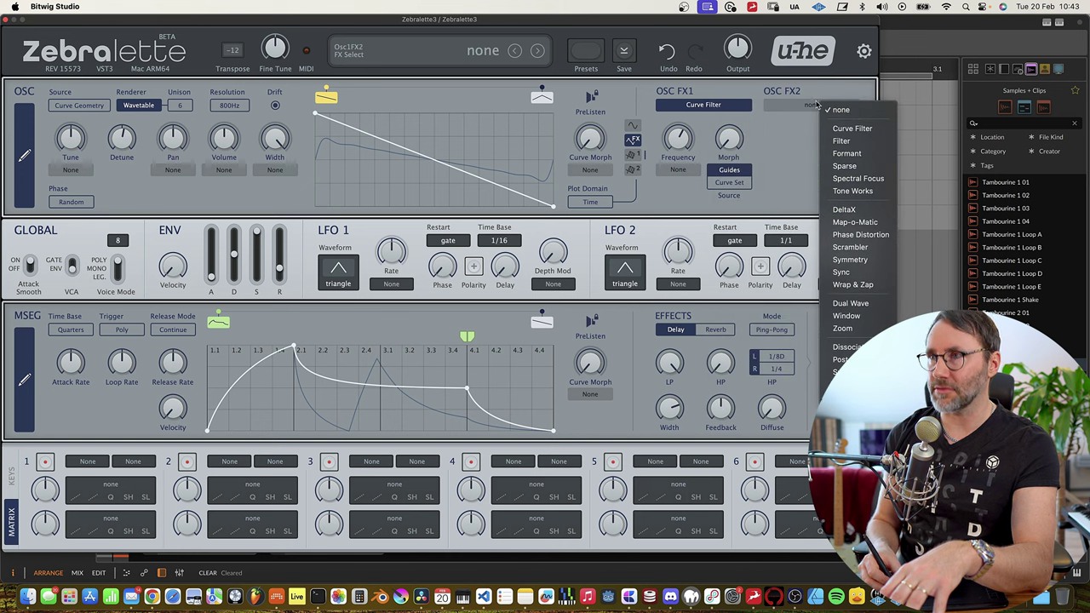
pyautogui.click(859, 251)
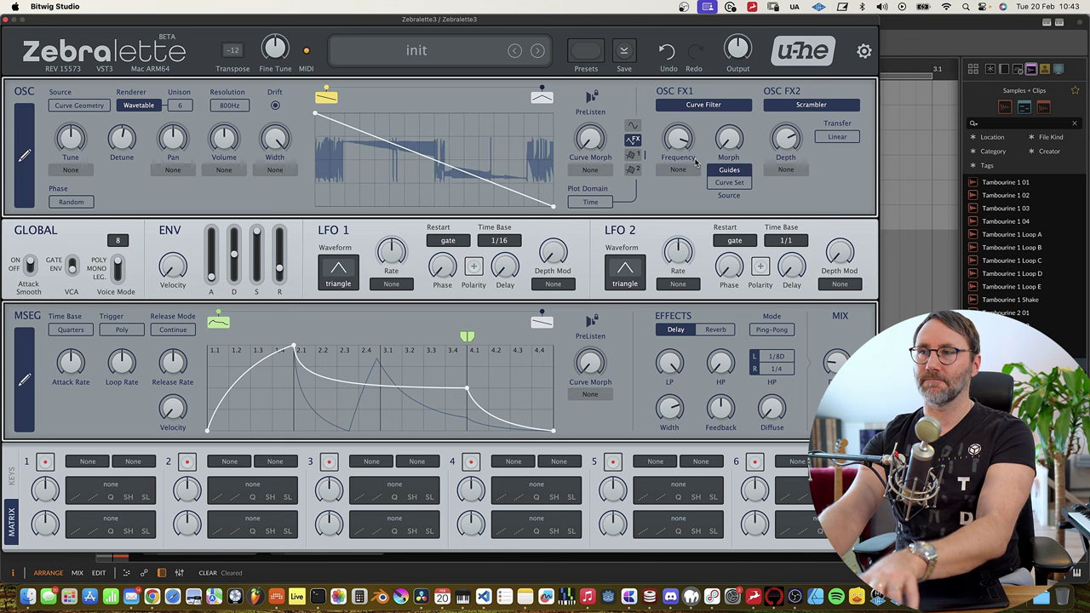
pyautogui.press('Down')
pyautogui.press('Down')
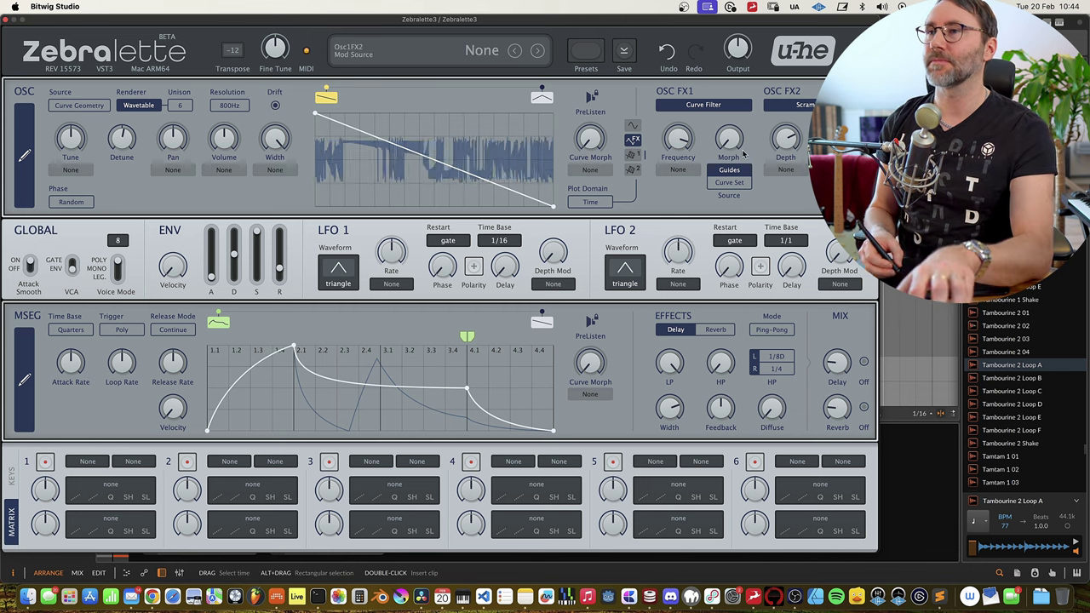
# Turn on Delay and Reverb in the mix, then browse the Zebralette3 Beta preset bank
pyautogui.click(863, 363)
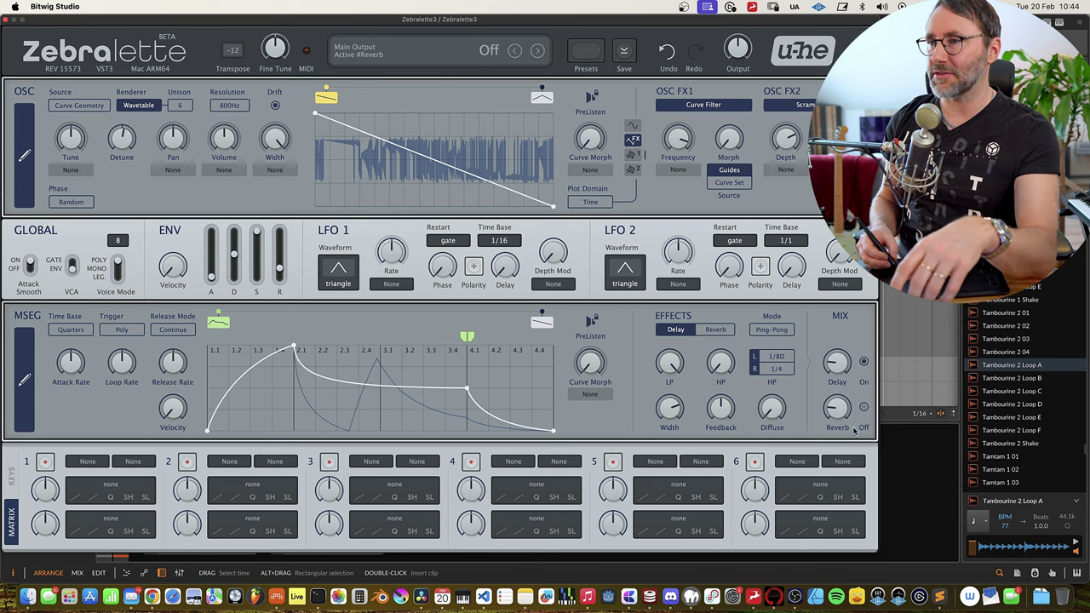
pyautogui.click(864, 406)
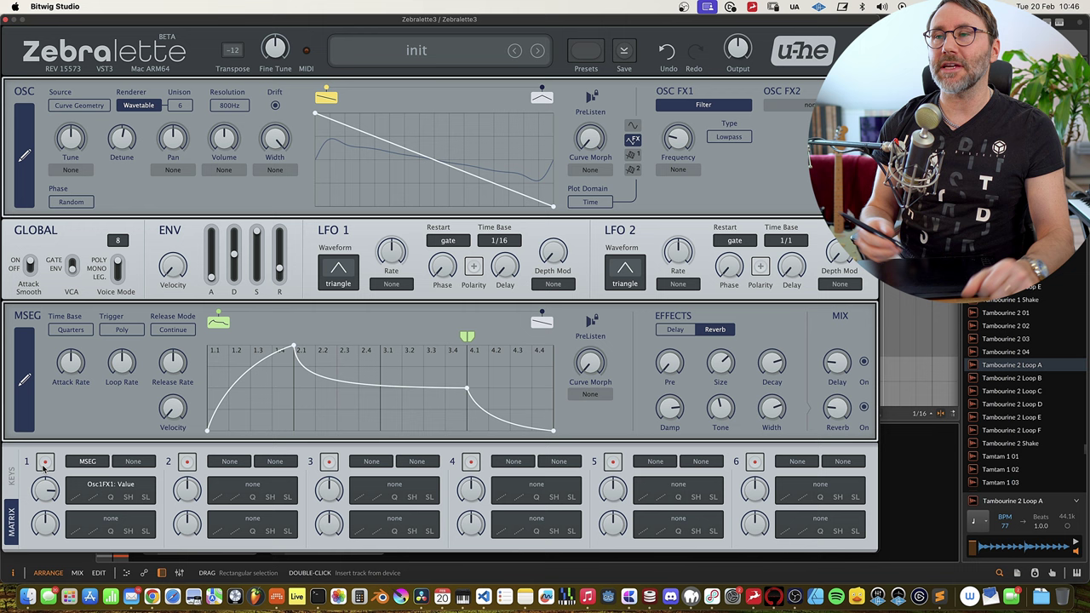
pyautogui.click(586, 53)
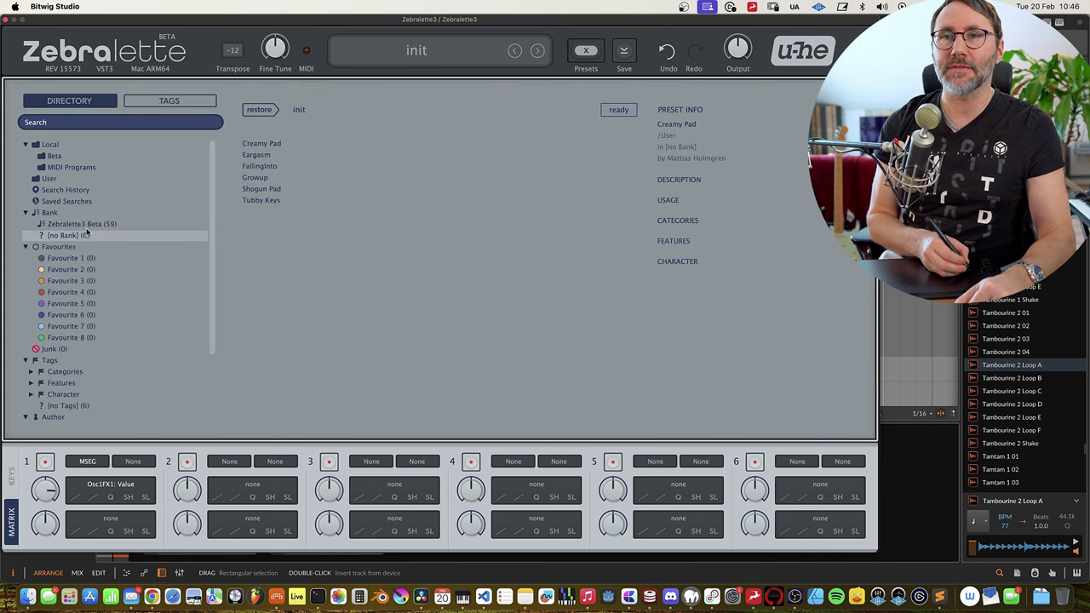
pyautogui.click(107, 224)
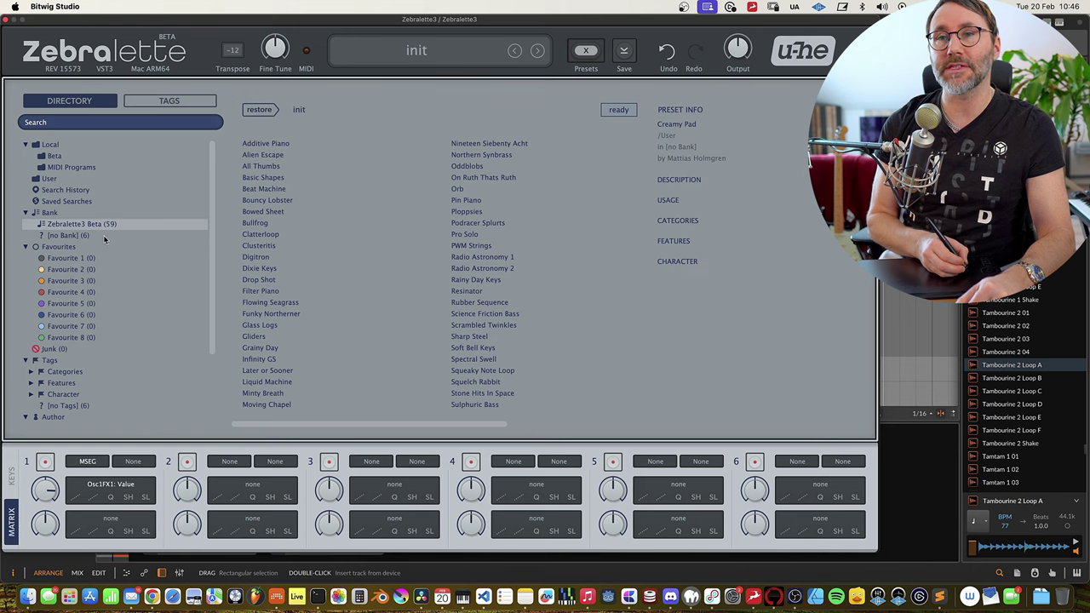
# List the six user presets stored under [no Bank] in the preset browser
pyautogui.click(105, 237)
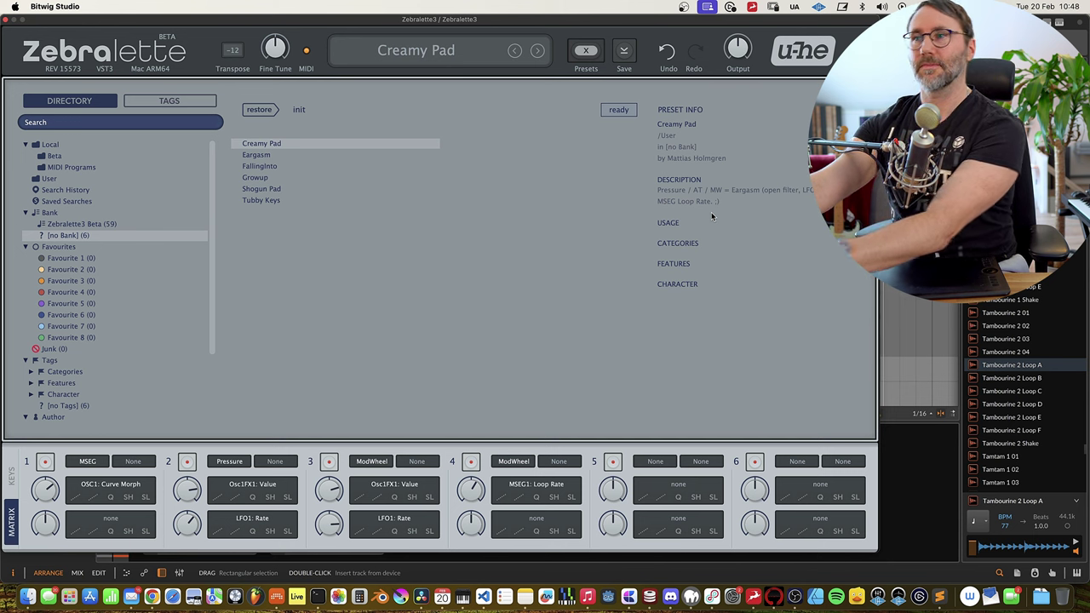
# Audition the Eargasm preset, then step down through the list to load Growup
pyautogui.click(270, 156)
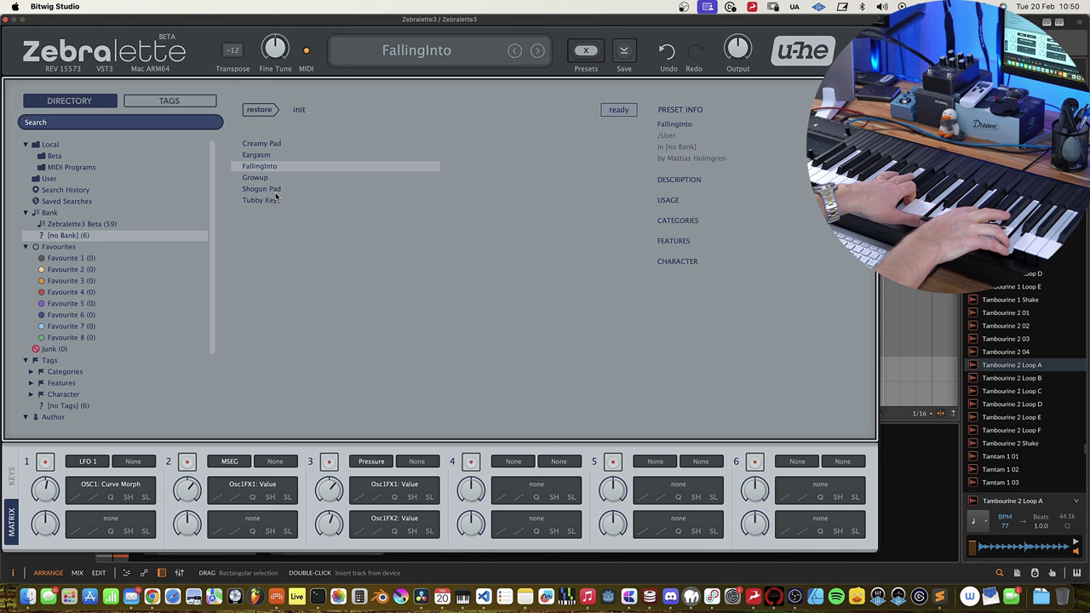
pyautogui.press('Down')
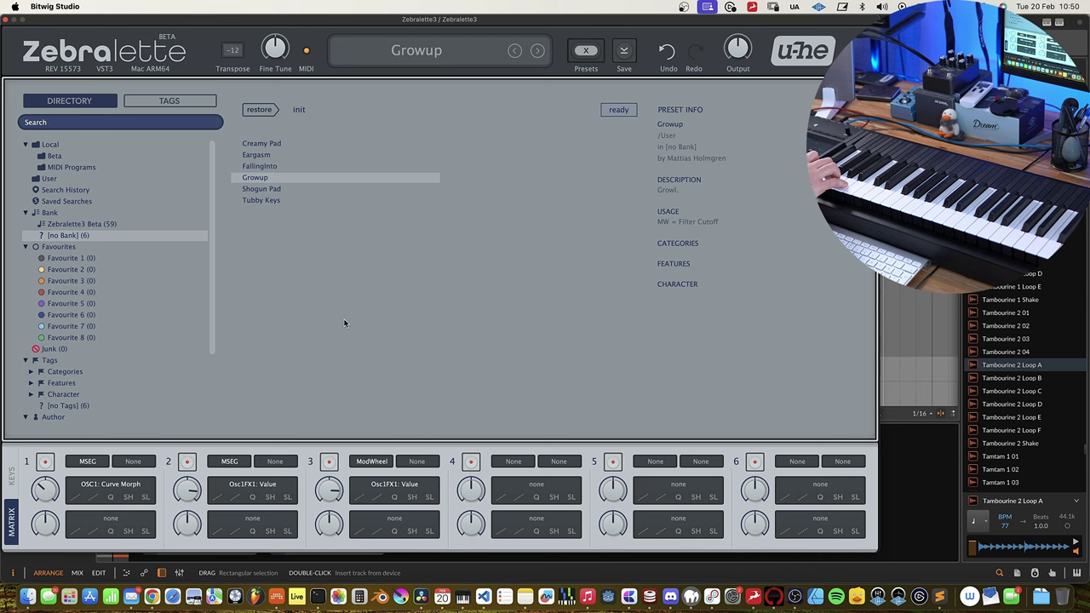
# Audition the Shogun Pad preset, then step down to load Tubby Keys
pyautogui.click(298, 189)
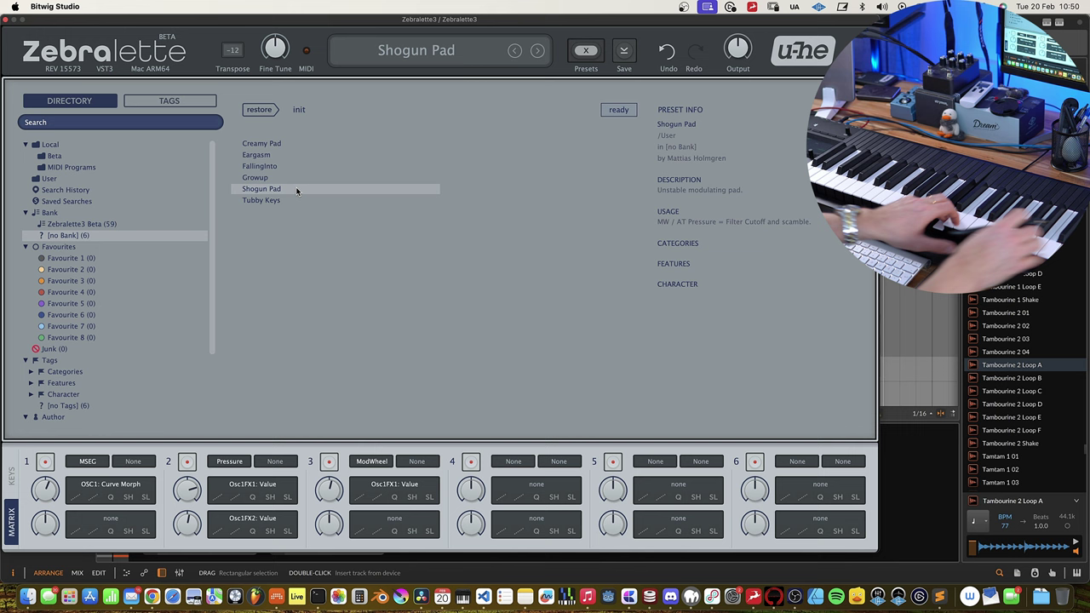
pyautogui.press('Down')
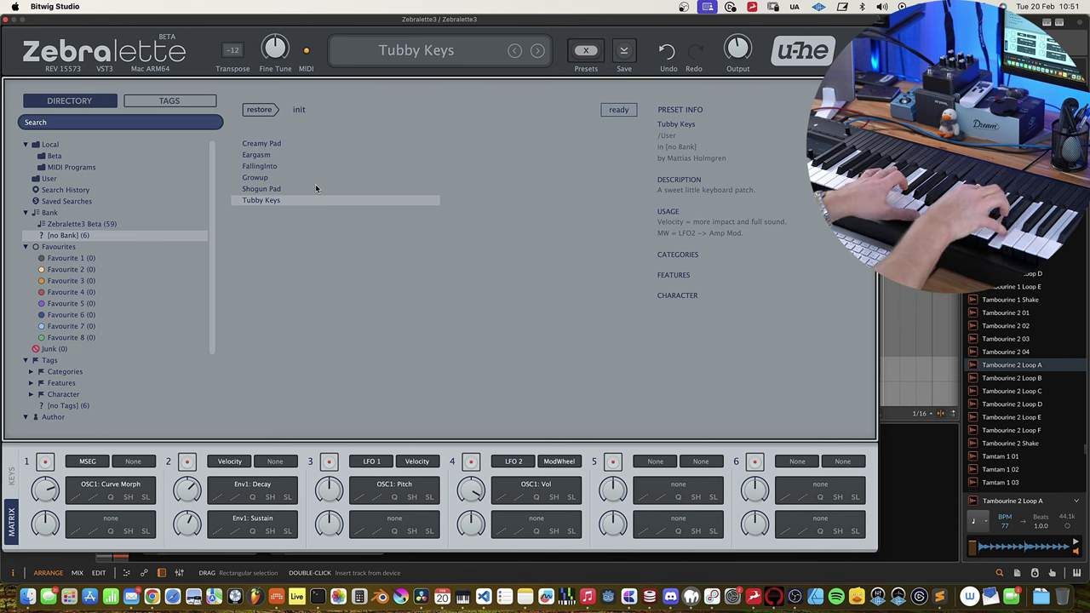
# Show the factory presets in the Zebralette3 Beta bank
pyautogui.click(93, 223)
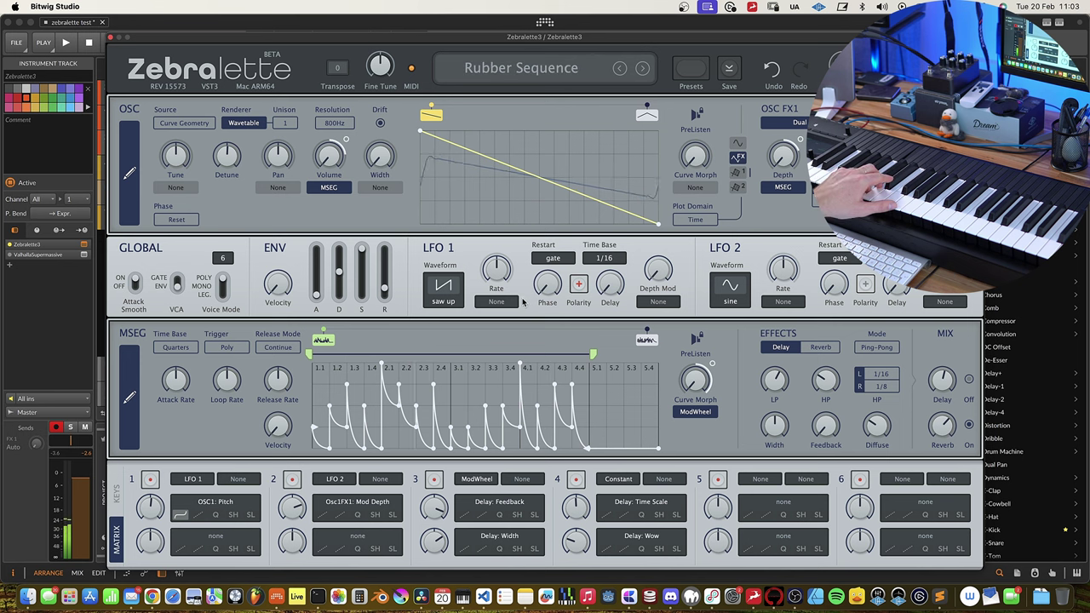
# Load the Pro Solo preset, then advance to the Funky Northerner factory preset
pyautogui.click(622, 72)
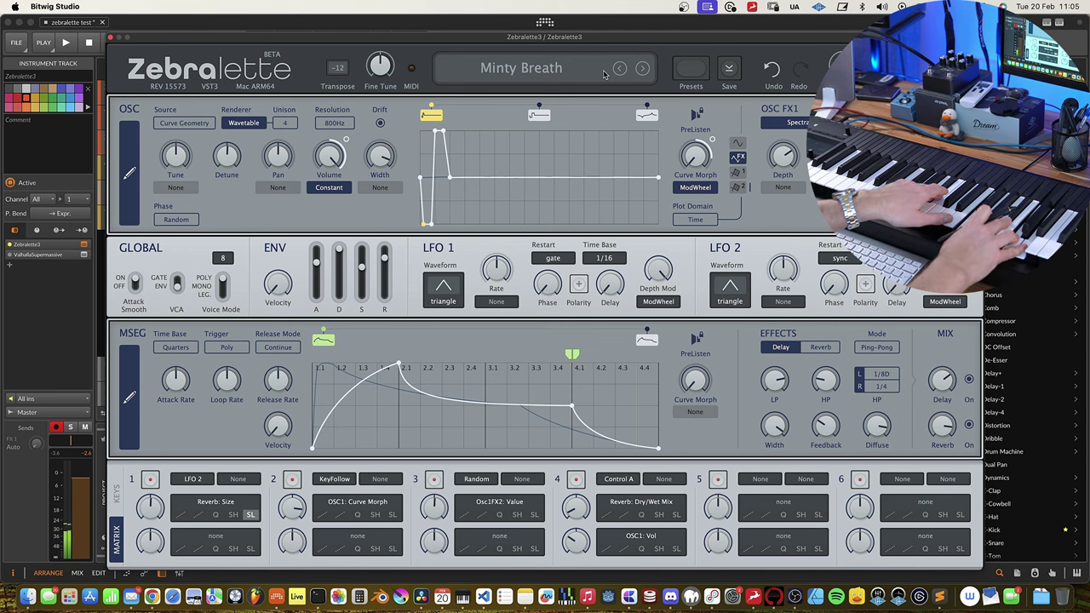
pyautogui.click(624, 73)
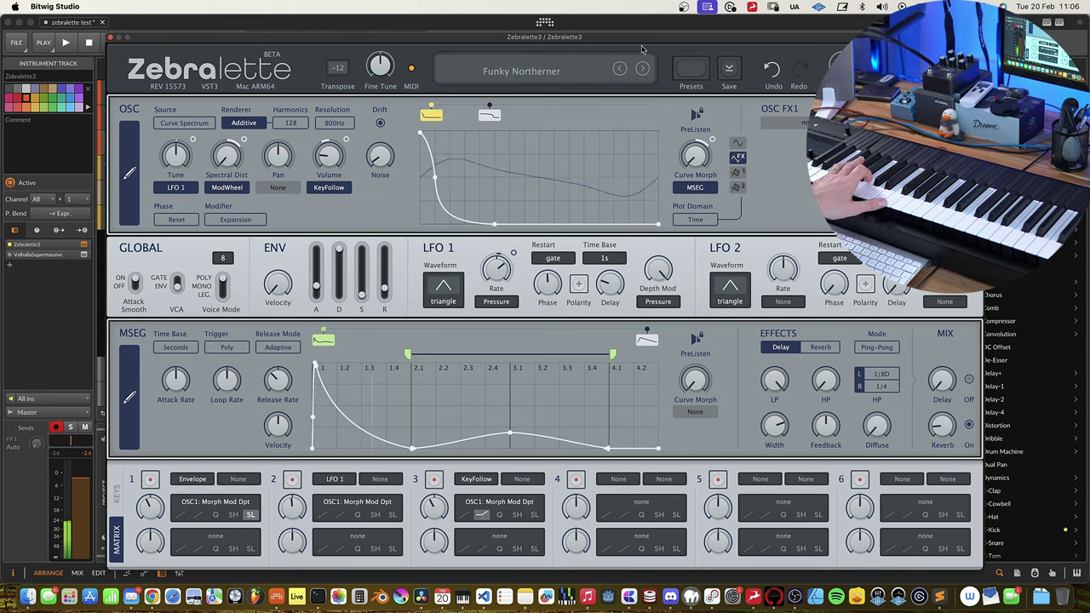
# Step forward to Flowing Seagrass, then back to the previous preset, Bowed Sheet
pyautogui.press('Right')
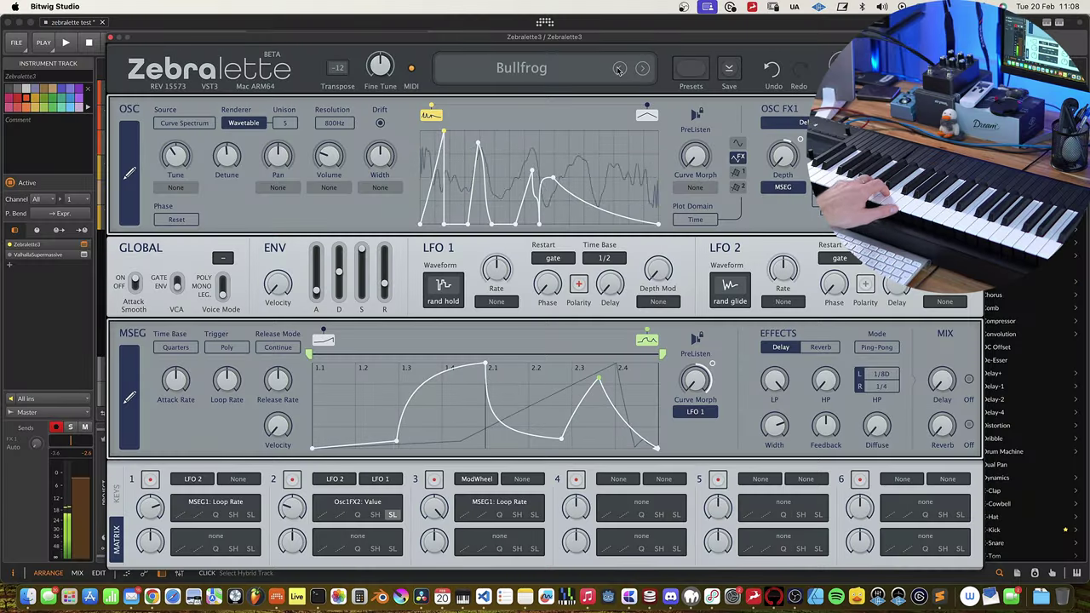
pyautogui.click(618, 69)
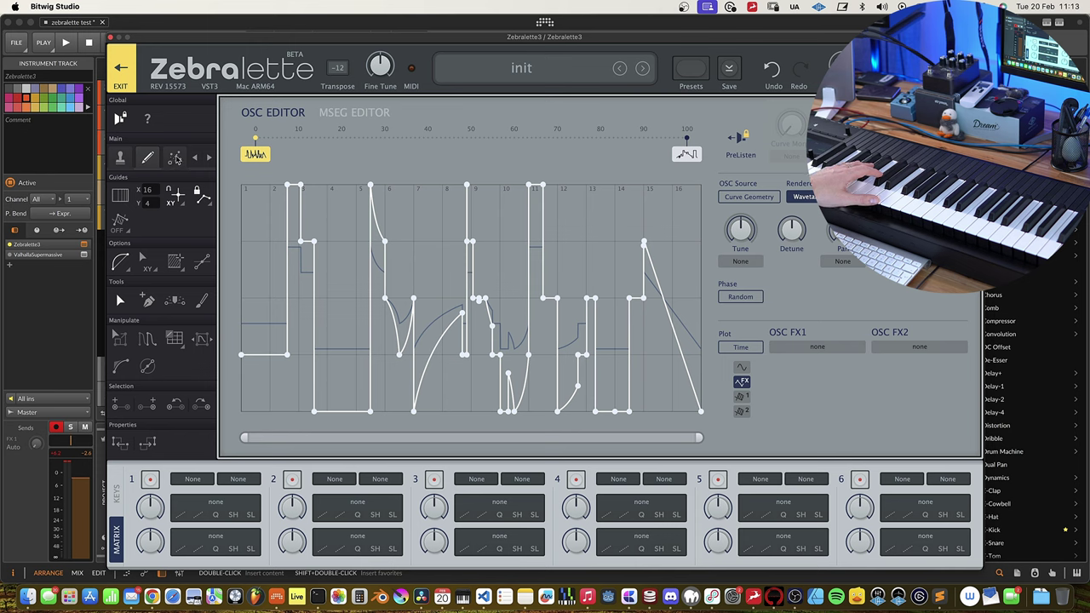
# Preview the wavetable morph layers, return to the pencil tool, then switch to the MSEG editor
pyautogui.click(174, 160)
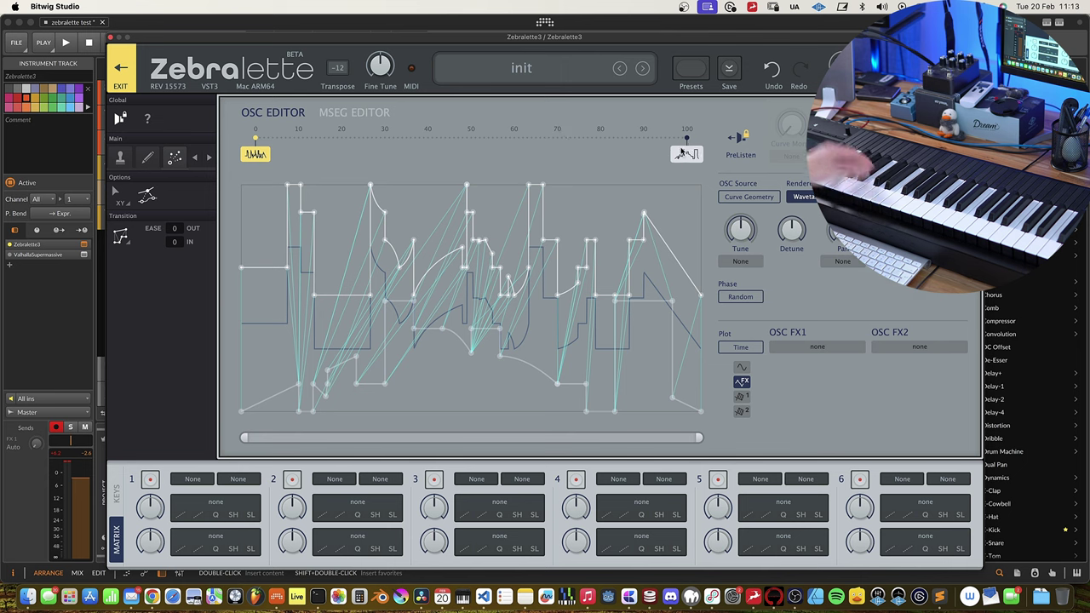
pyautogui.click(527, 189)
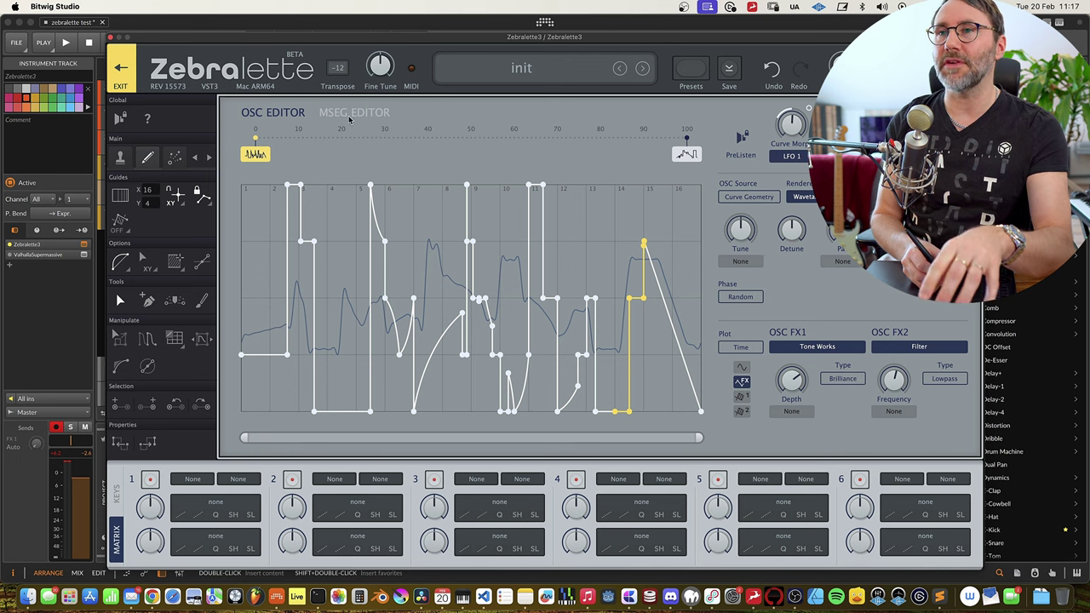
pyautogui.click(355, 113)
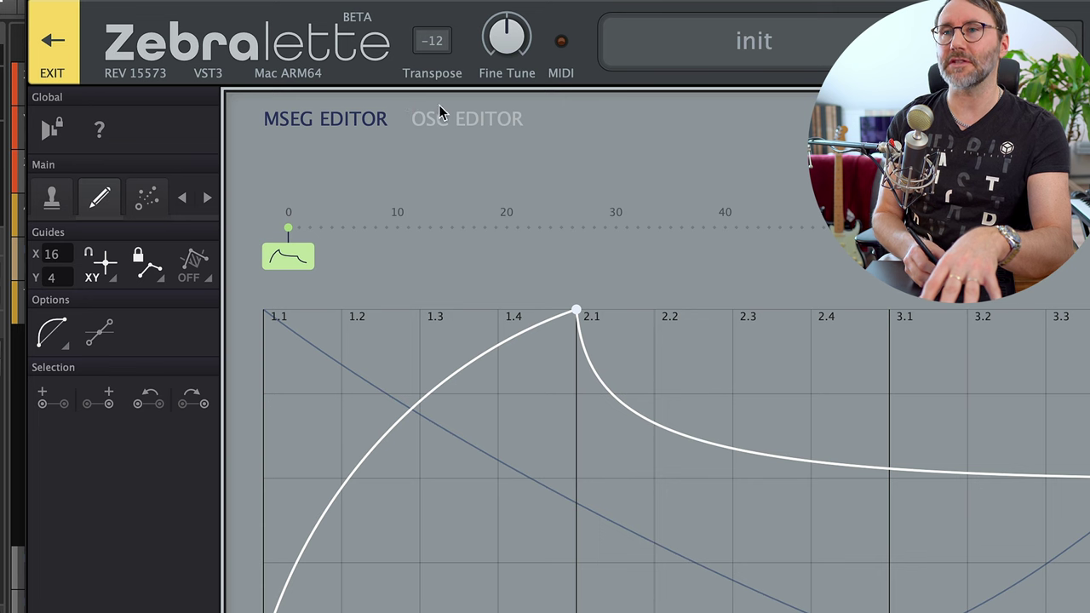
# Flip between the OSC and MSEG editors, finishing on the oscillator wavetable editor
pyautogui.click(443, 117)
pyautogui.click(435, 124)
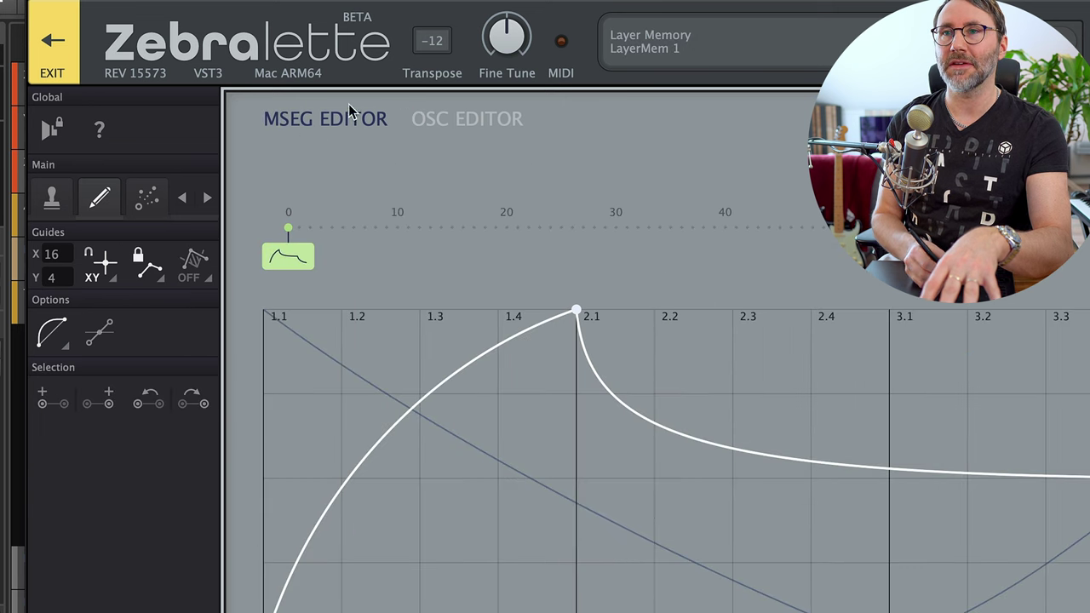
pyautogui.click(443, 120)
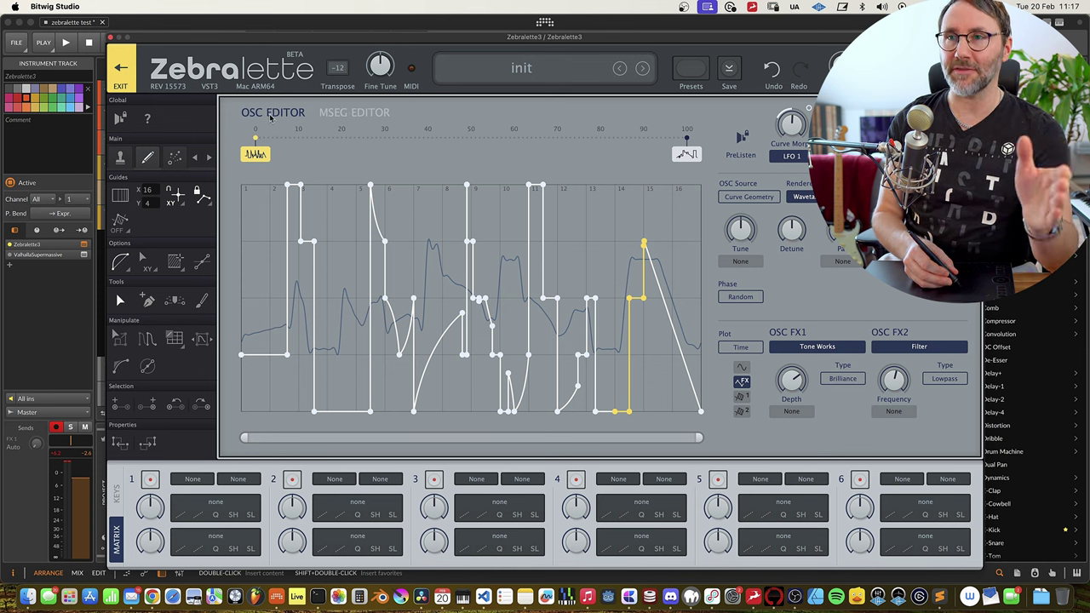
pyautogui.click(356, 113)
pyautogui.click(337, 113)
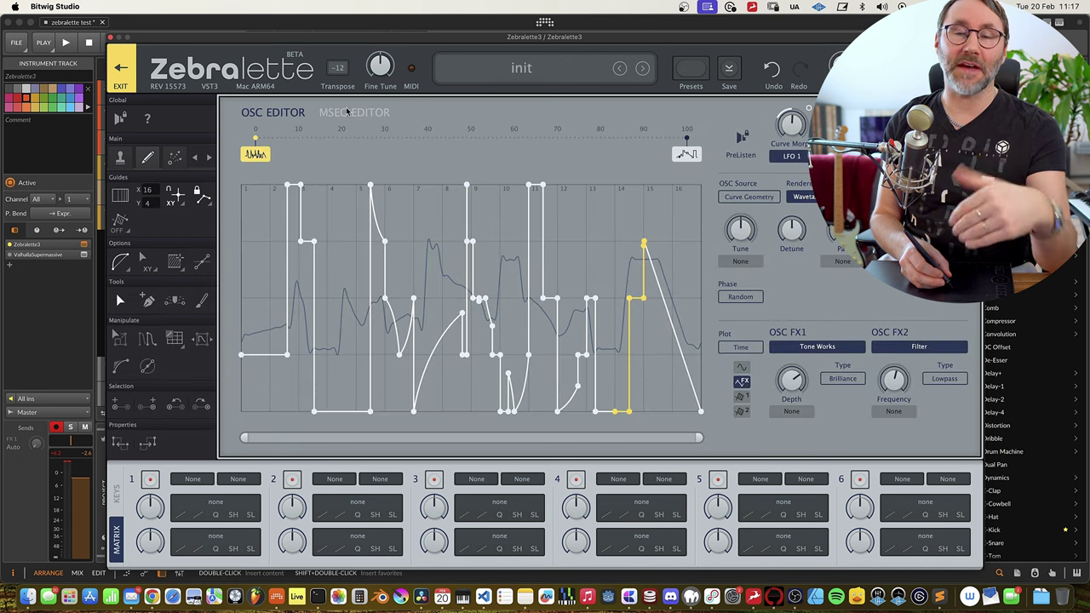
# Flip to the MSEG editor and back, then open and close the preset browser
pyautogui.click(351, 115)
pyautogui.click(345, 114)
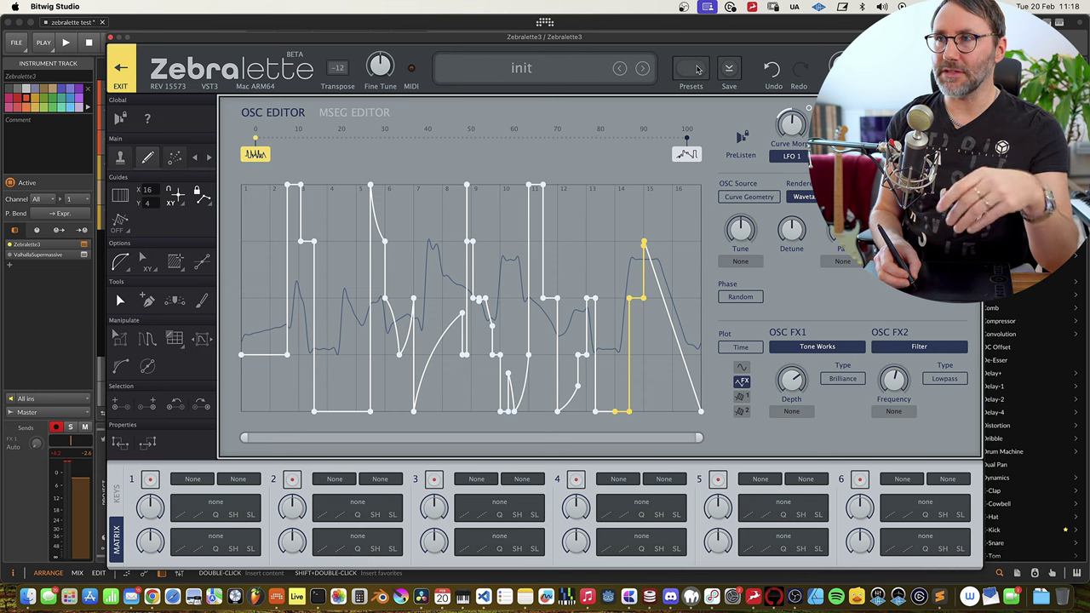
pyautogui.click(693, 69)
pyautogui.click(699, 86)
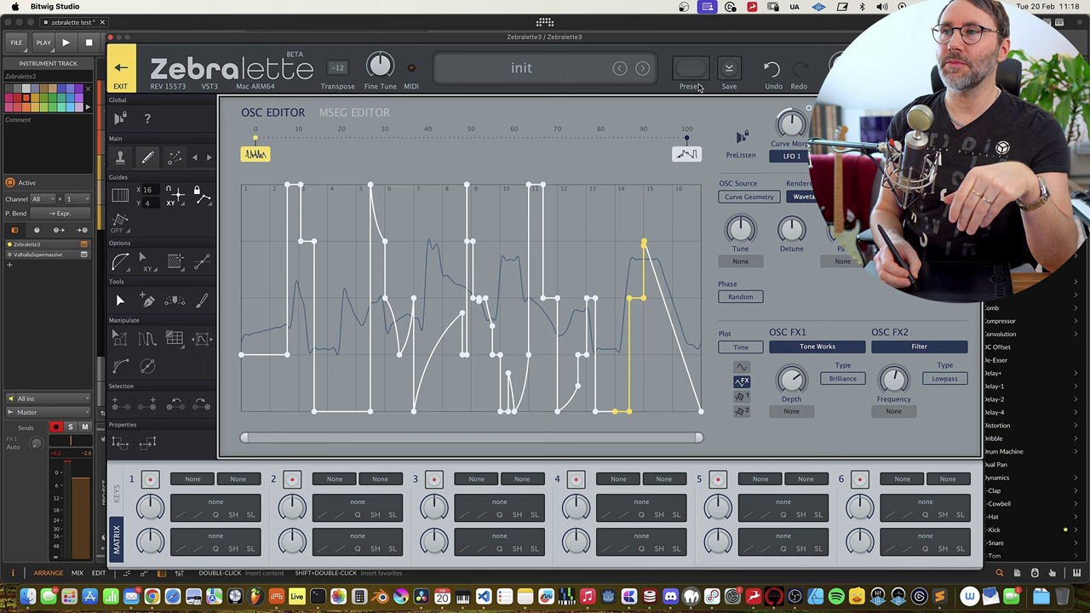
# Reopen the preset browser, drag the plugin window to a new position, then close the browser
pyautogui.click(691, 70)
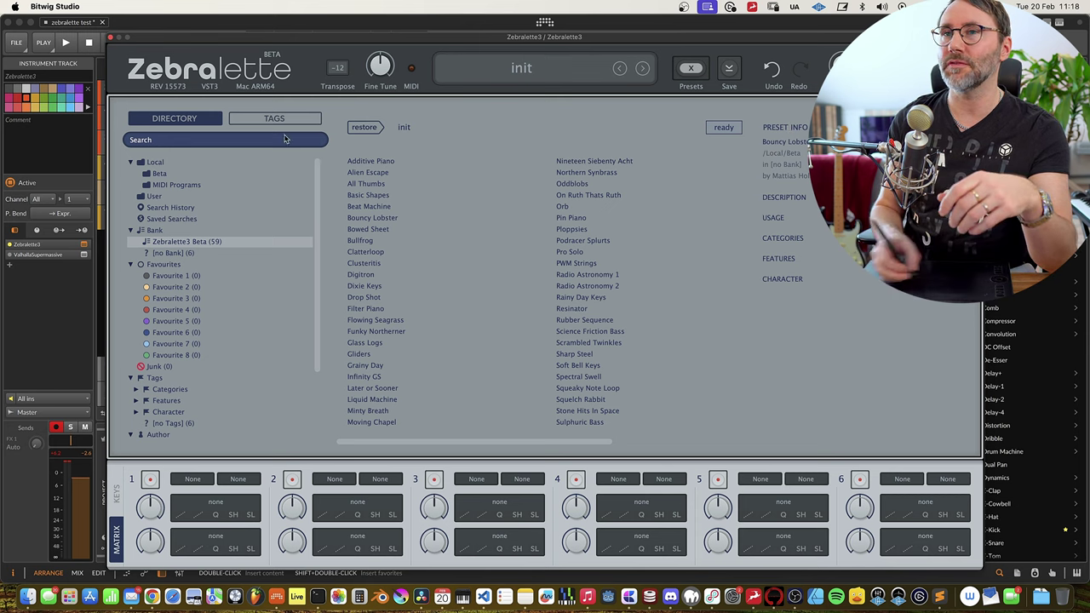
pyautogui.moveTo(136, 39); pyautogui.dragTo(170, 34)
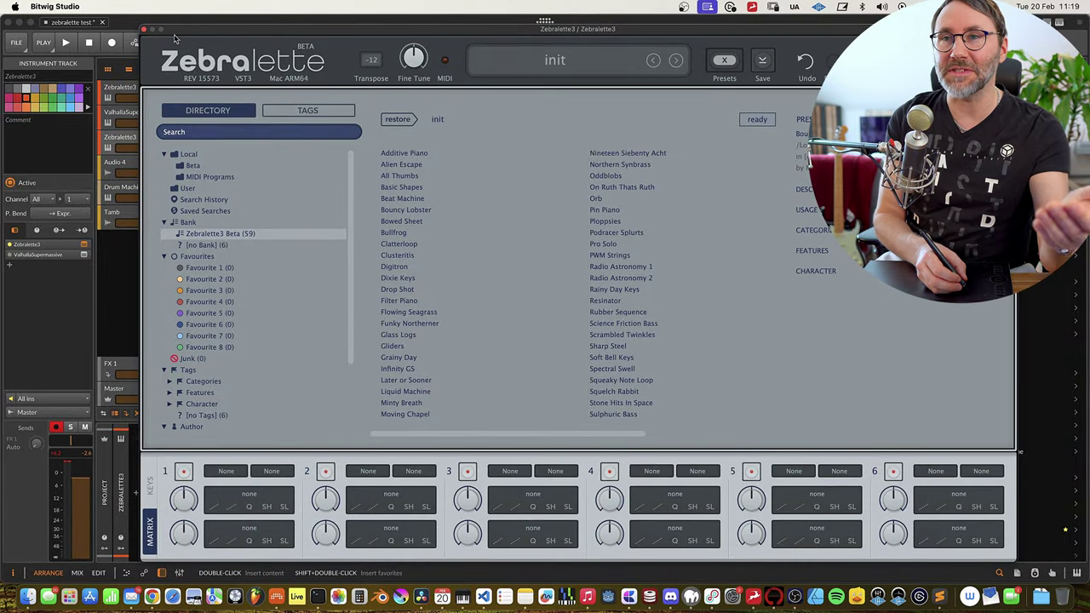
pyautogui.click(726, 61)
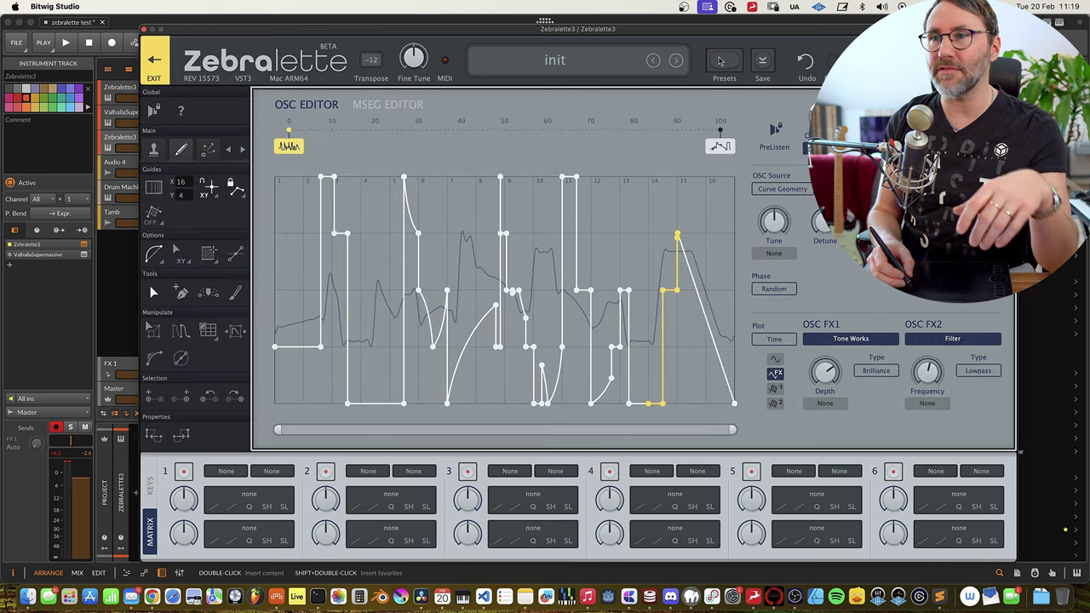
# Exit the full-screen oscillator editor back to the main synth page
pyautogui.click(153, 62)
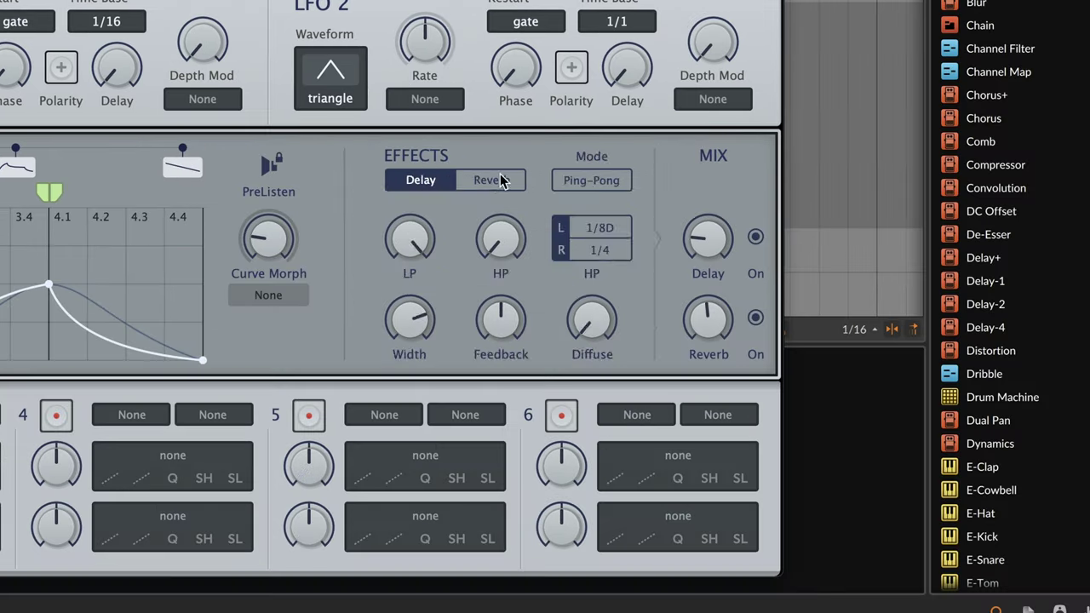
# View the Reverb effect settings, then return to the Delay tab
pyautogui.click(491, 180)
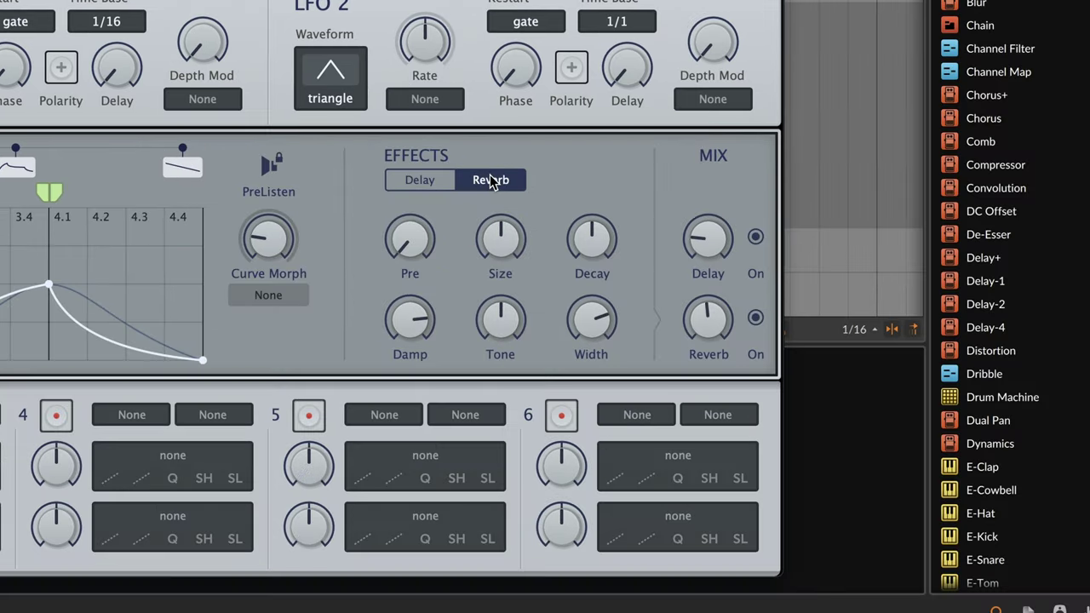
pyautogui.click(420, 180)
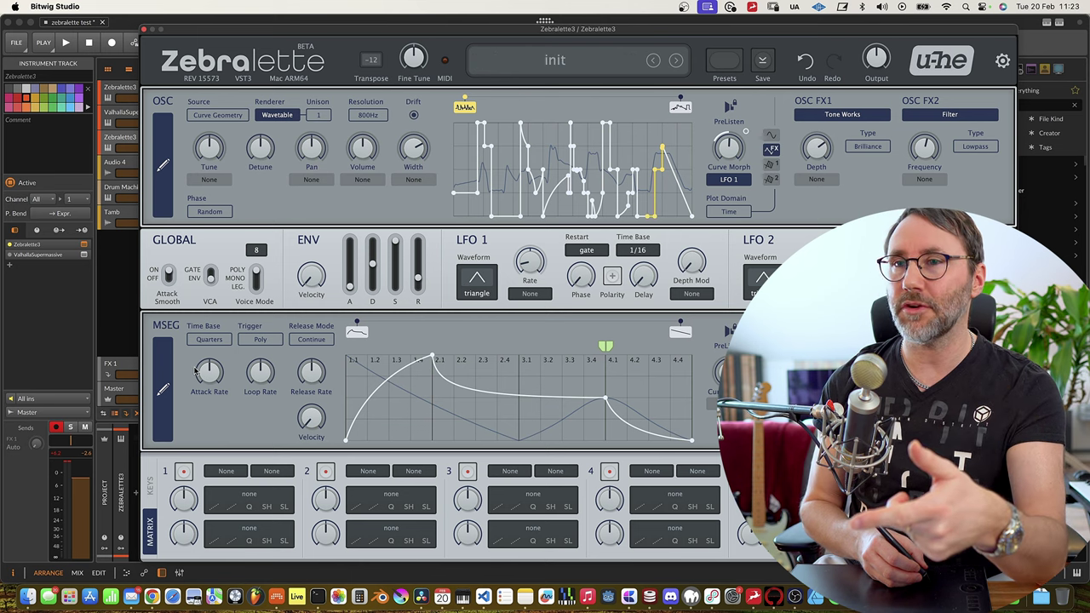
# In the full MSEG editor, add three empty morph curves at about 30, 57 and 70
pyautogui.click(166, 387)
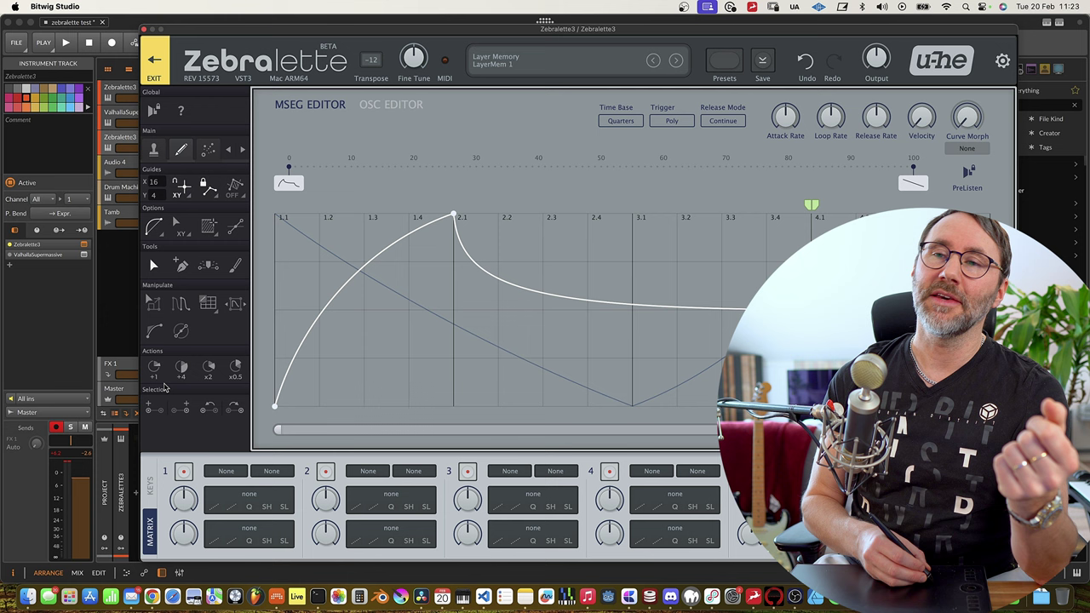
pyautogui.rightClick(486, 163)
pyautogui.click(515, 168)
pyautogui.rightClick(653, 161)
pyautogui.click(685, 168)
pyautogui.rightClick(737, 164)
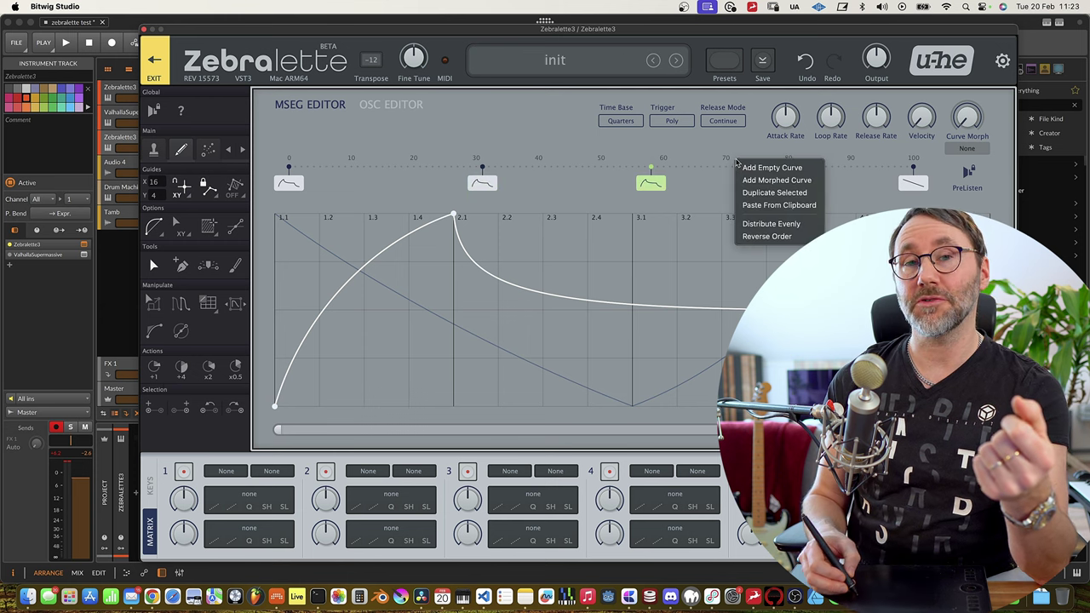
pyautogui.click(746, 167)
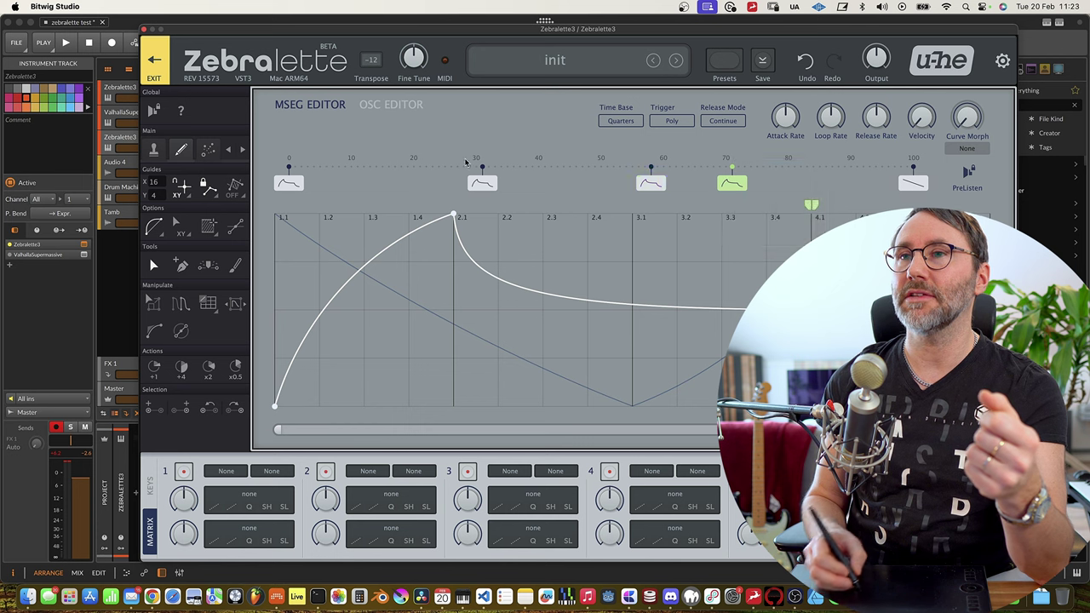
# Redraw the second MSEG curve with extra peaks and dips
pyautogui.click(387, 105)
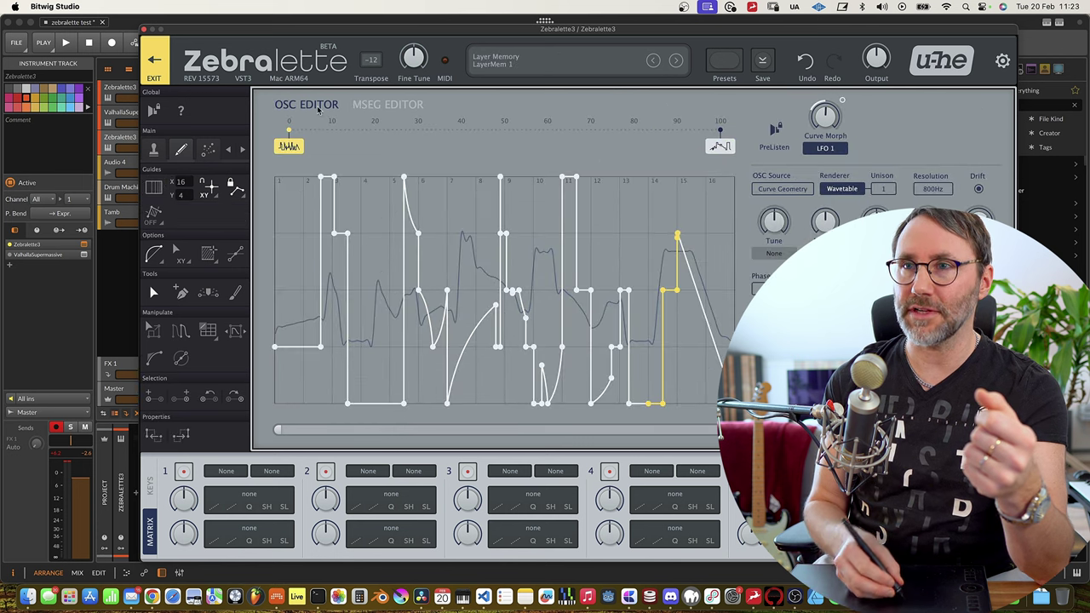
pyautogui.click(379, 106)
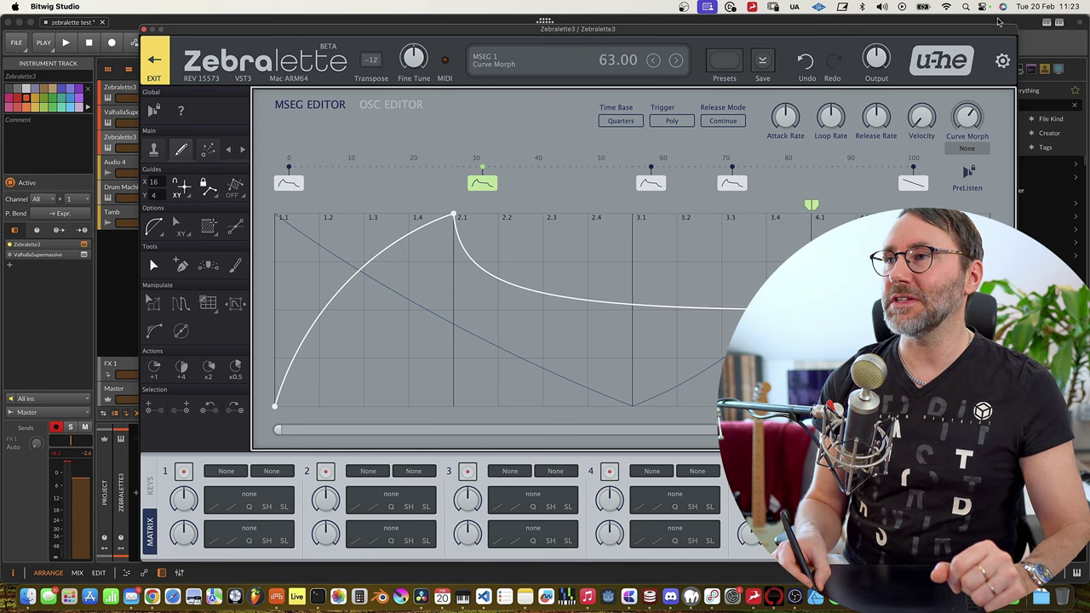
pyautogui.moveTo(534, 369); pyautogui.dragTo(682, 312)
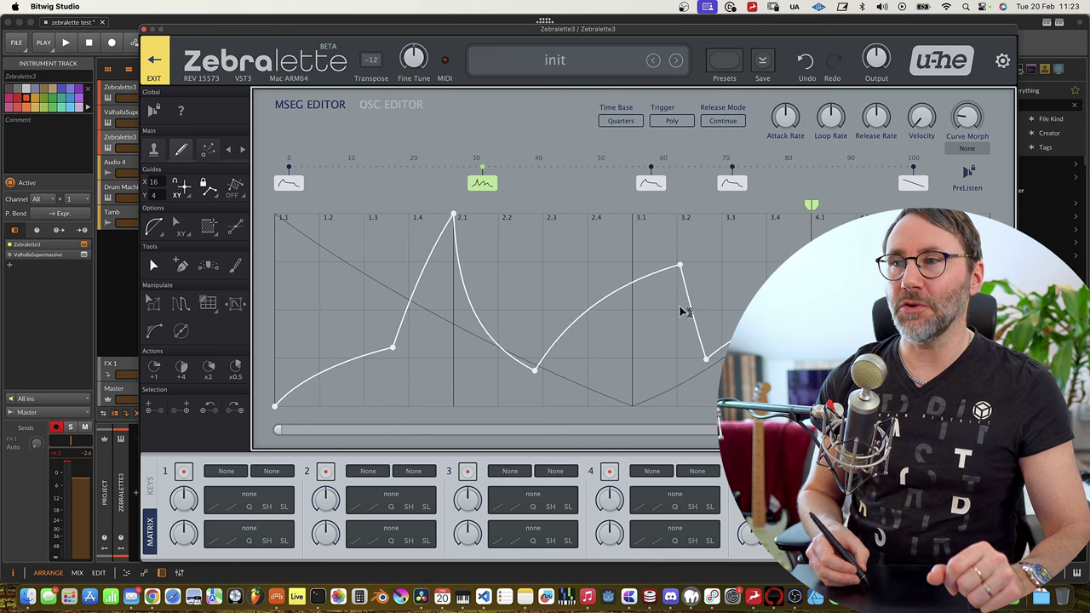
pyautogui.click(161, 69)
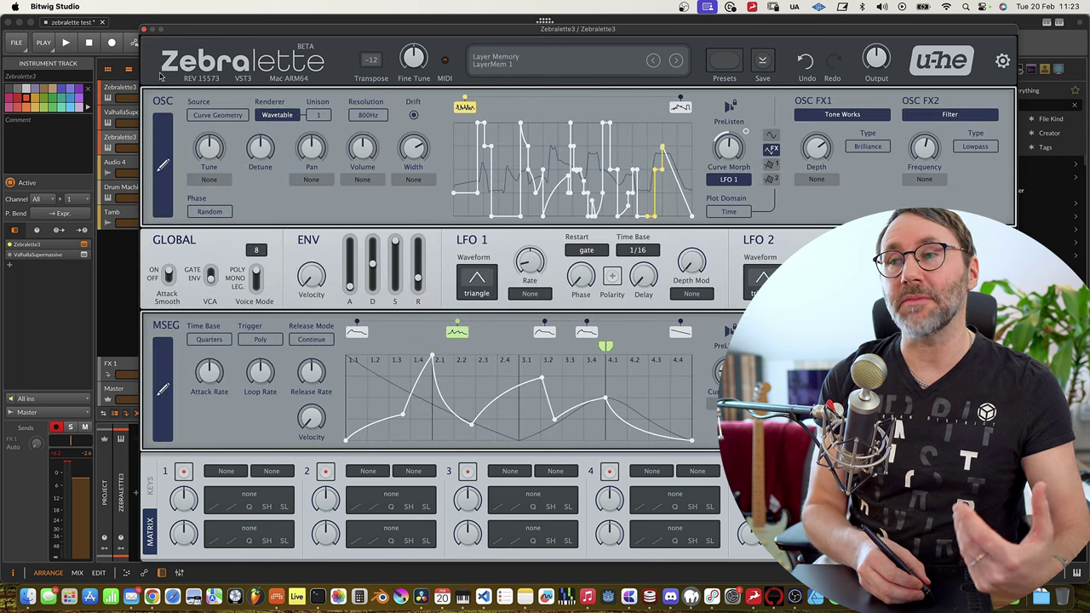